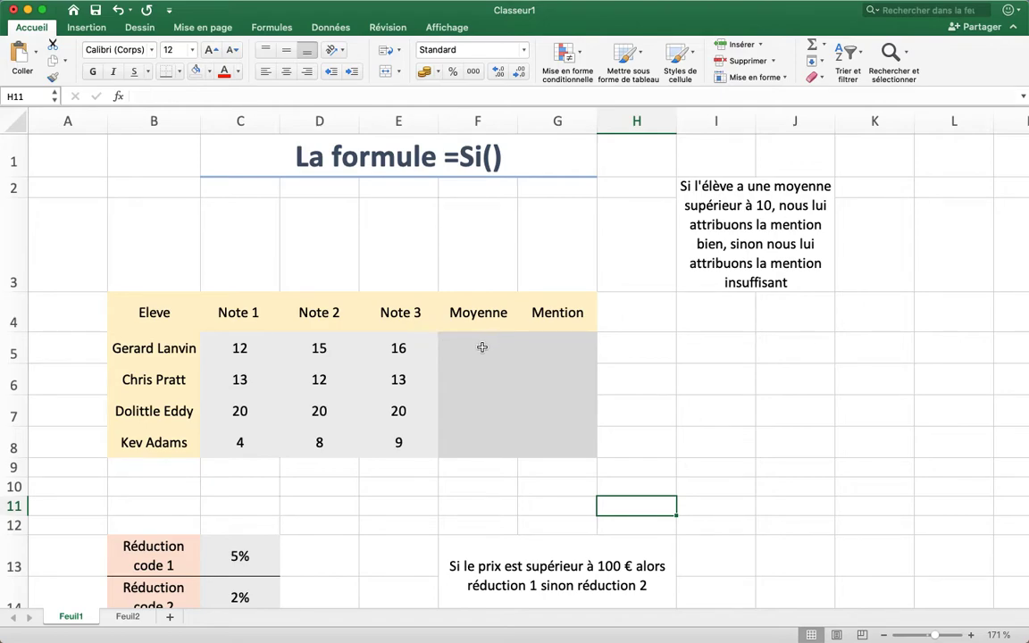
click(553, 348)
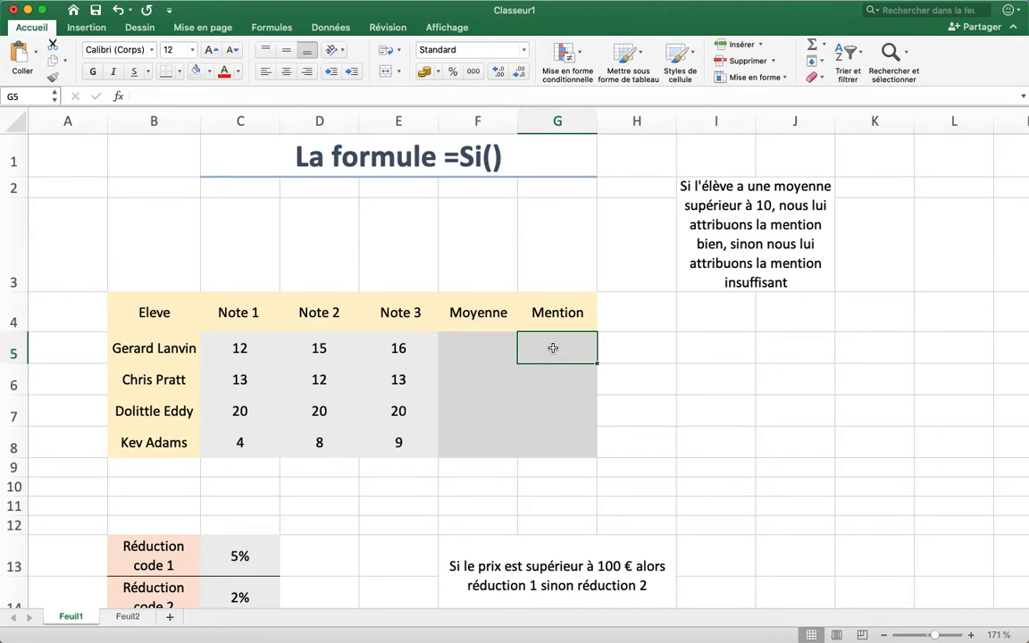
scroll(553, 347, down, 1)
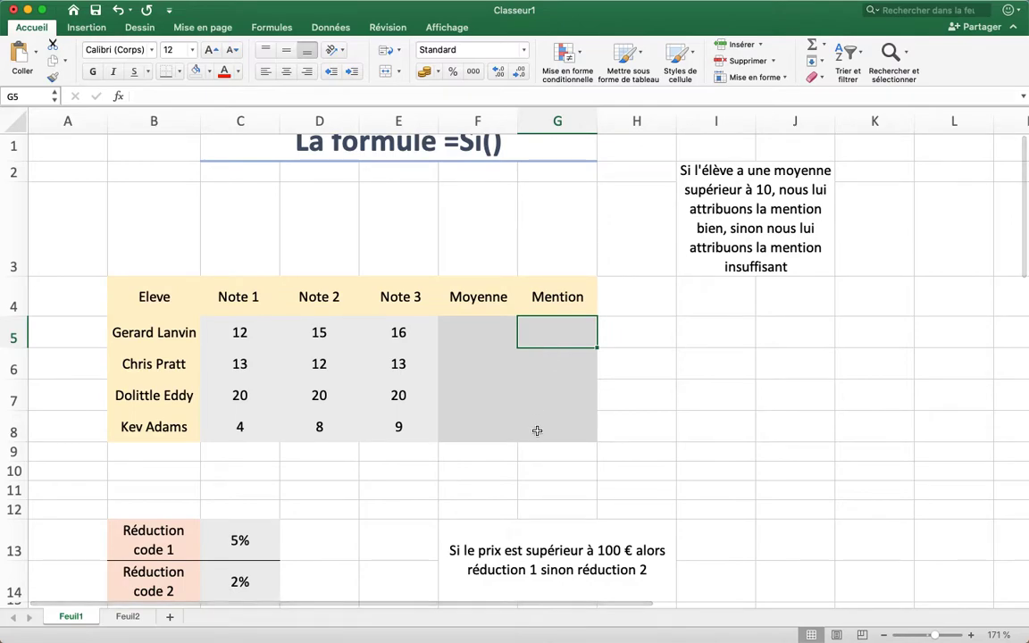
scroll(537, 432, up, 1)
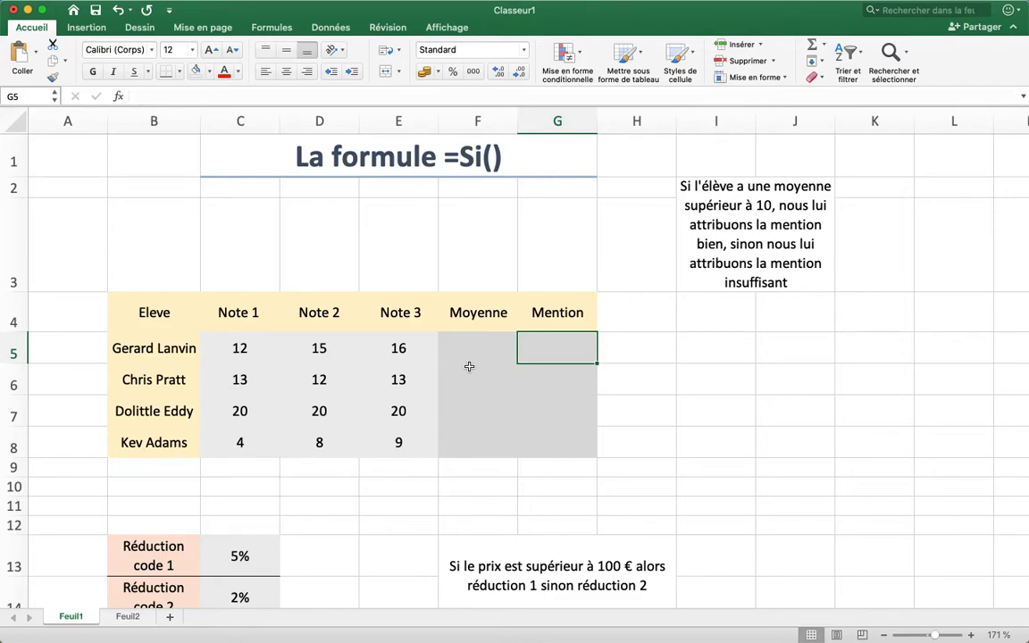
scroll(469, 366, down, 5)
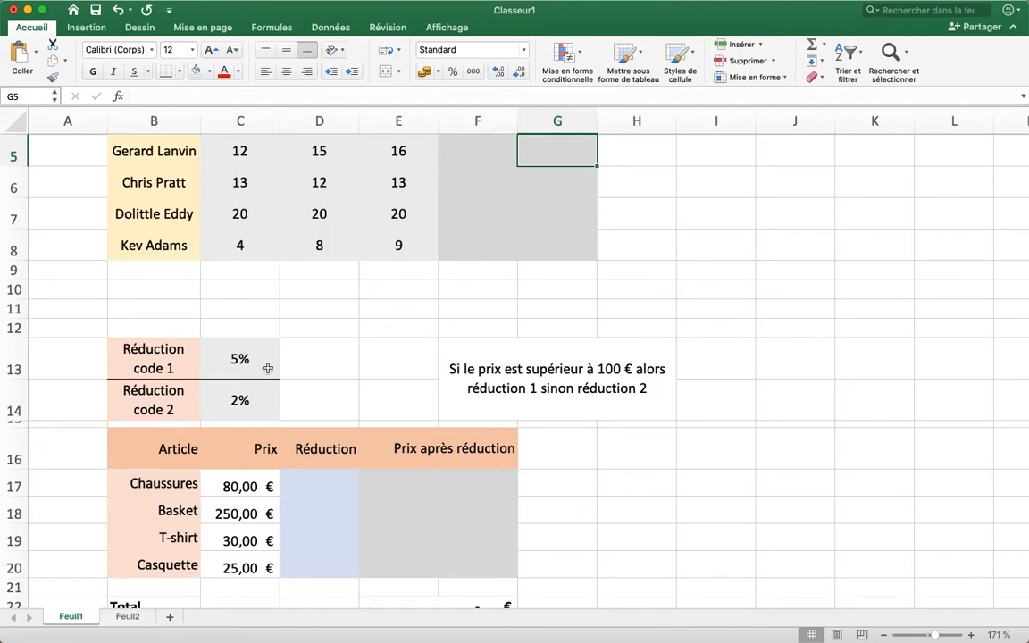
scroll(397, 289, up, 5)
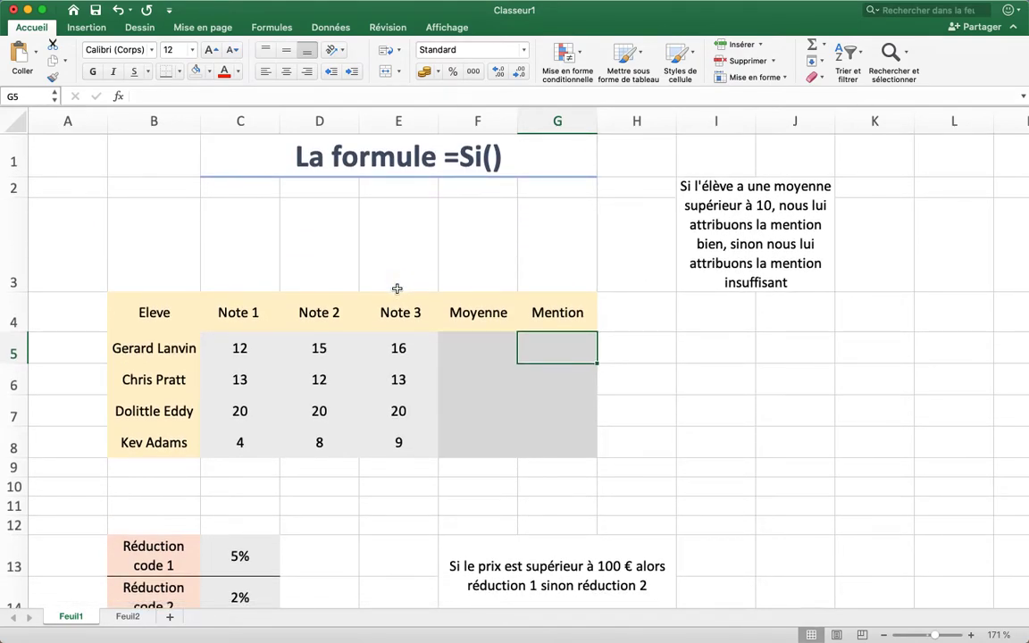
Calculate the students' averages in the Moyenne column with =MOYENNE(C5:E5) in F5, filled down to F8
click(467, 347)
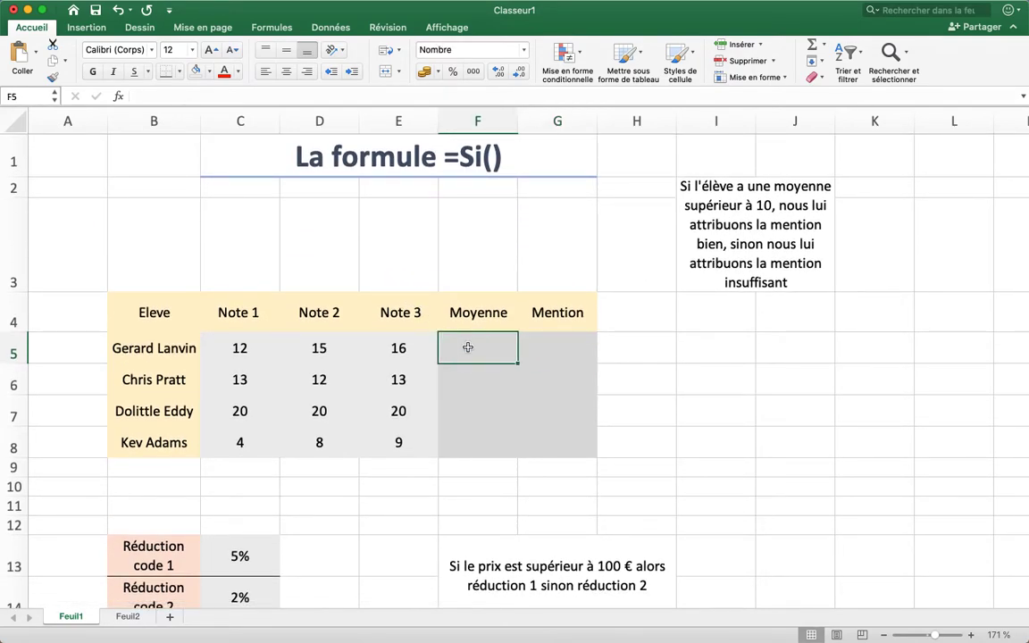
text(=moyenn)
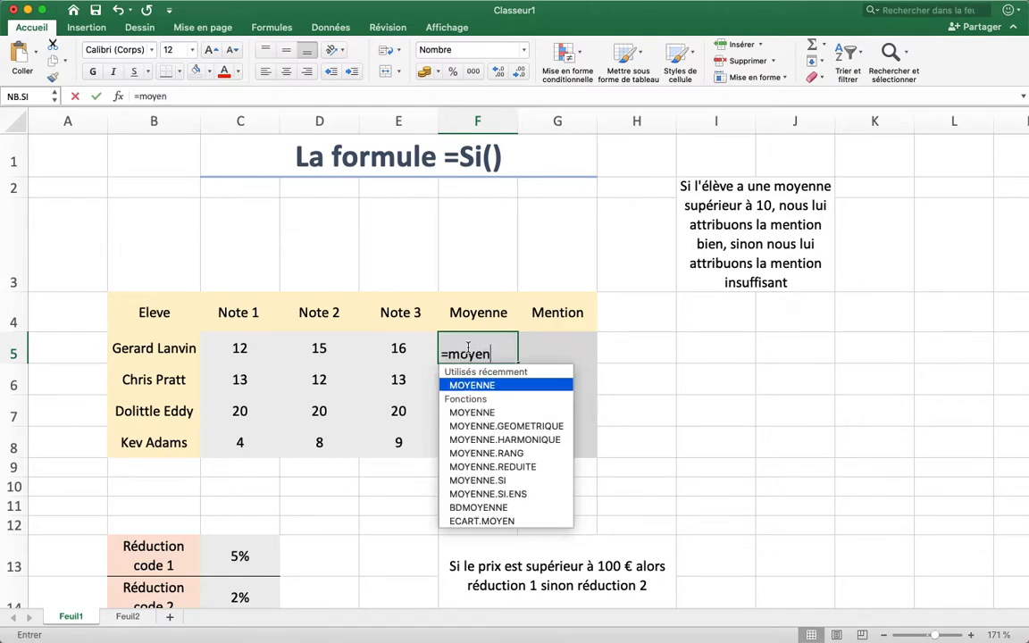
key(Tab)
drag(259, 350, 384, 349)
key(Return)
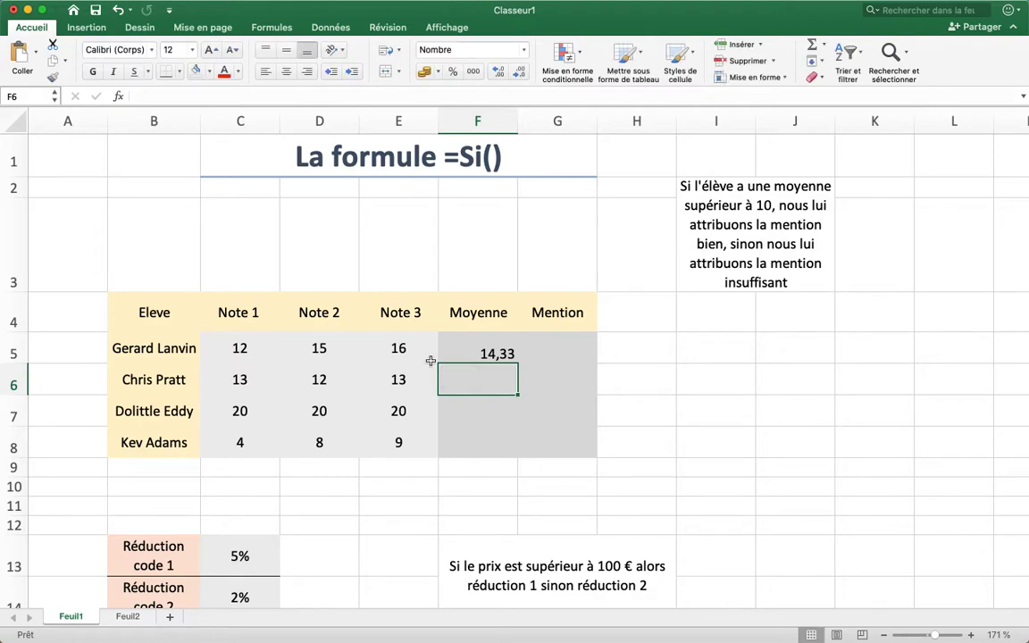
click(501, 353)
drag(518, 364, 502, 451)
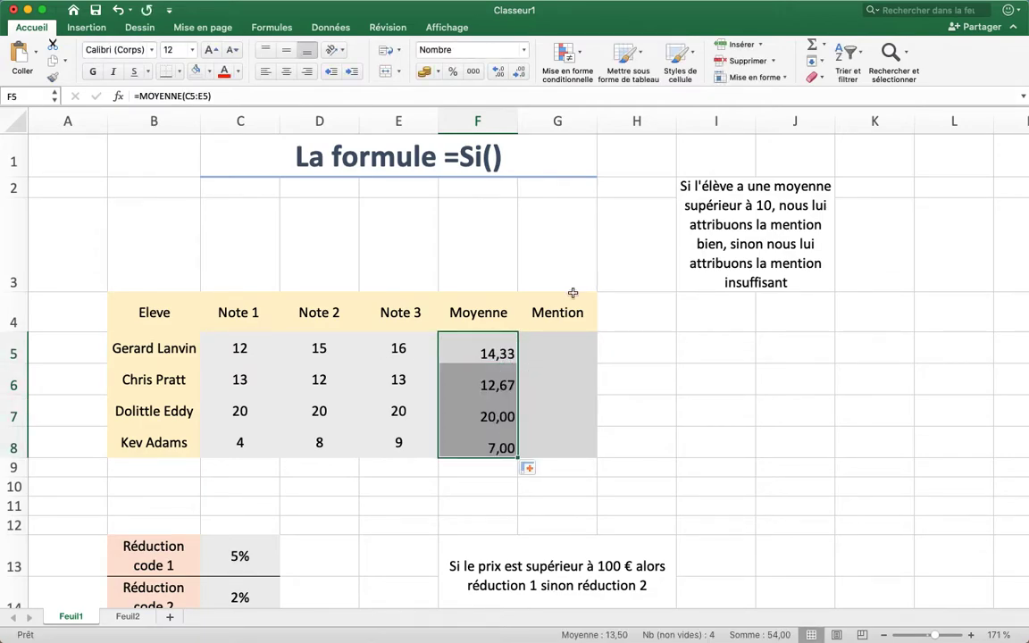
click(553, 353)
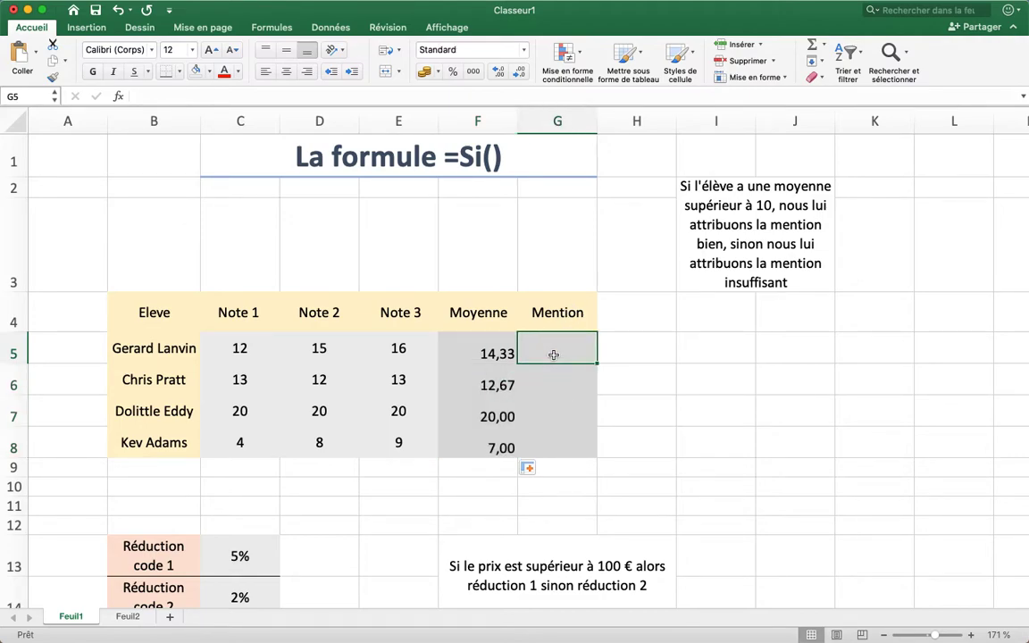
click(478, 348)
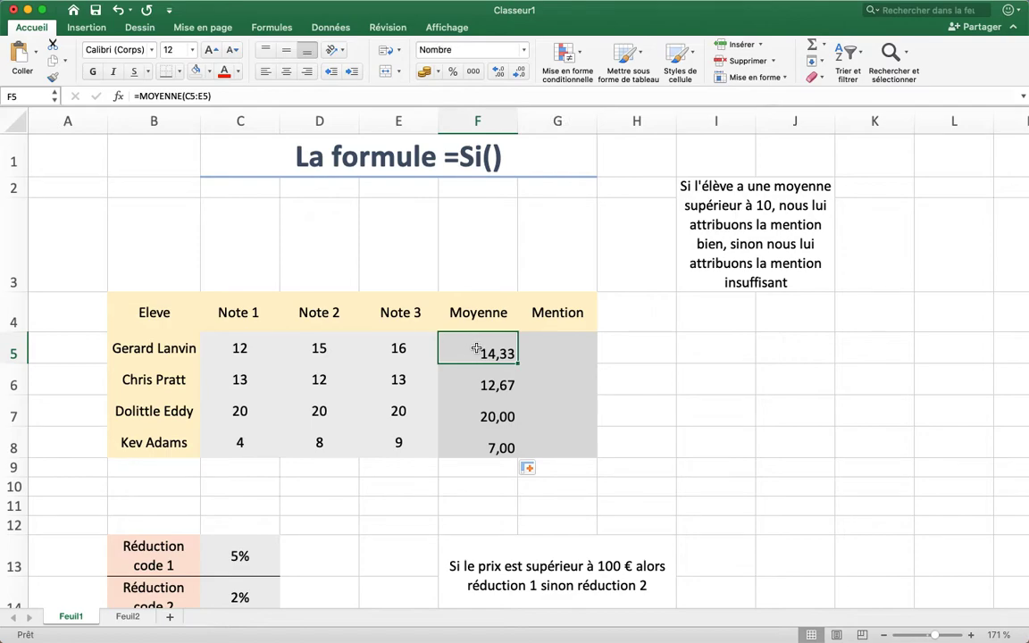
click(543, 347)
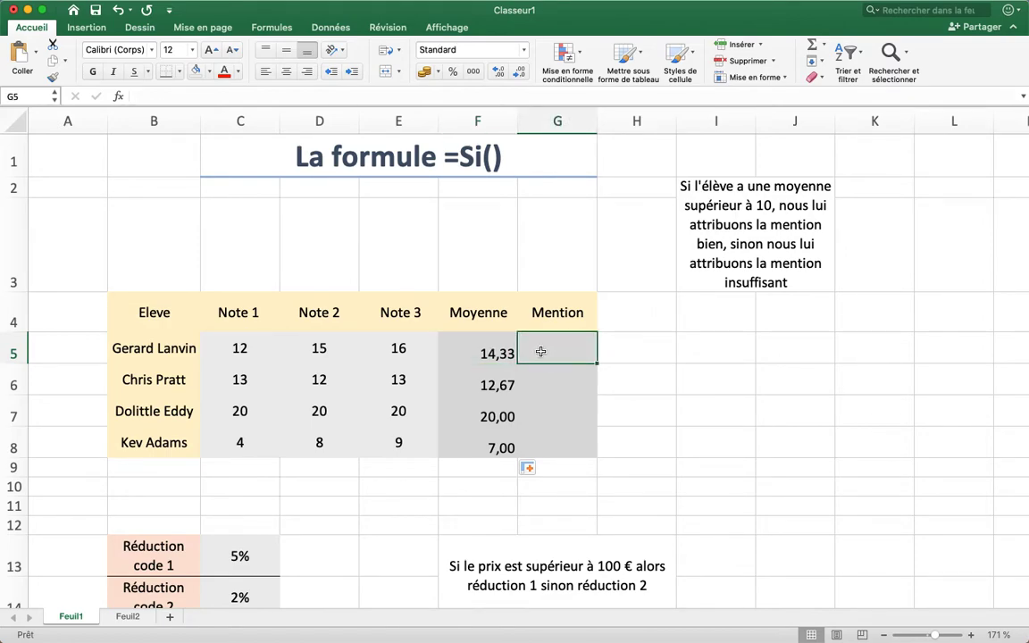
click(536, 436)
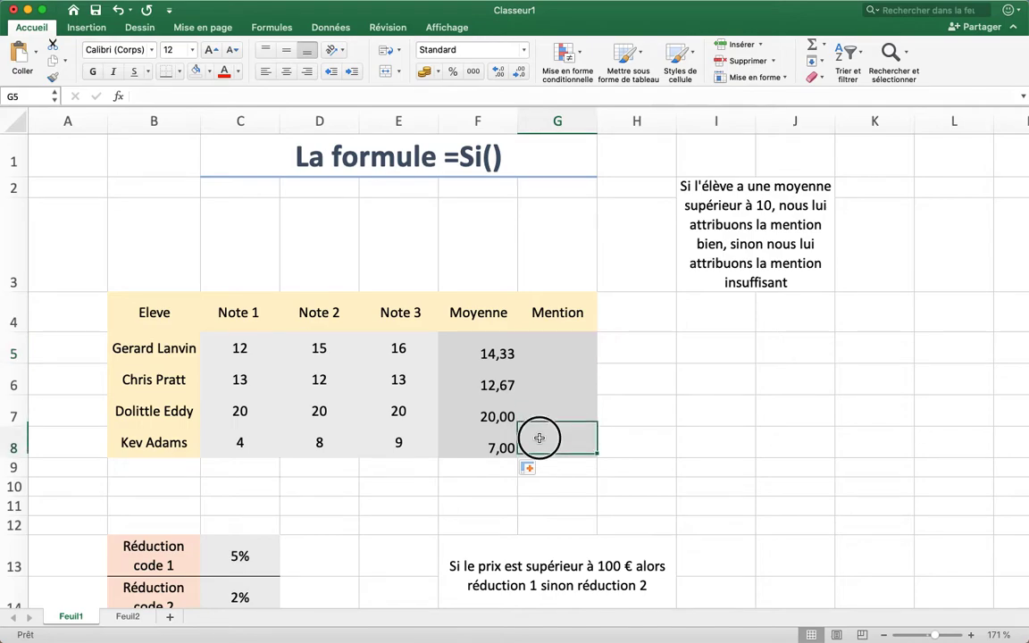
click(636, 357)
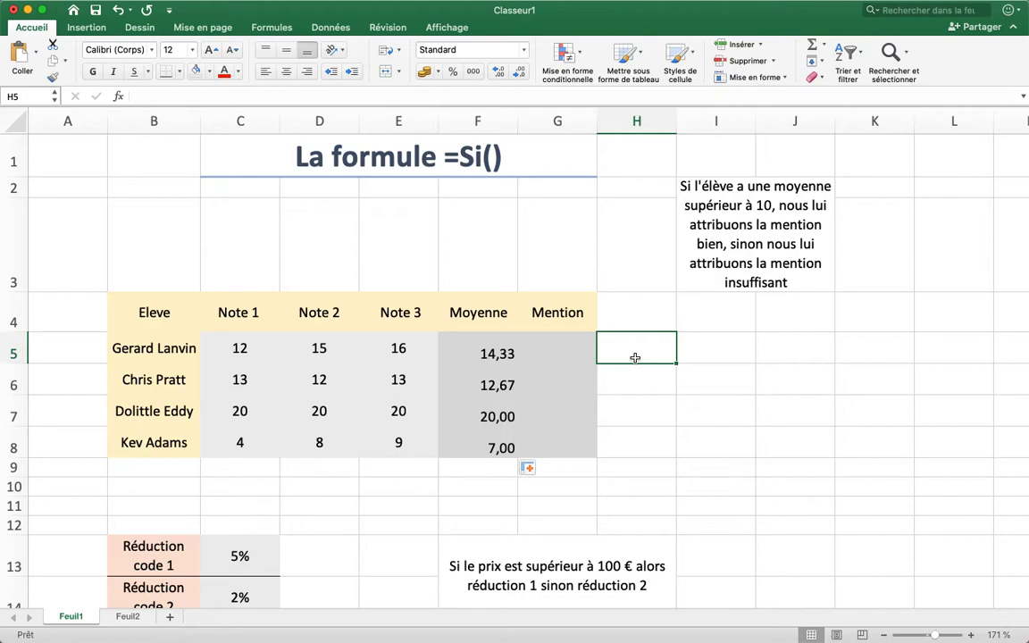
text(=si)
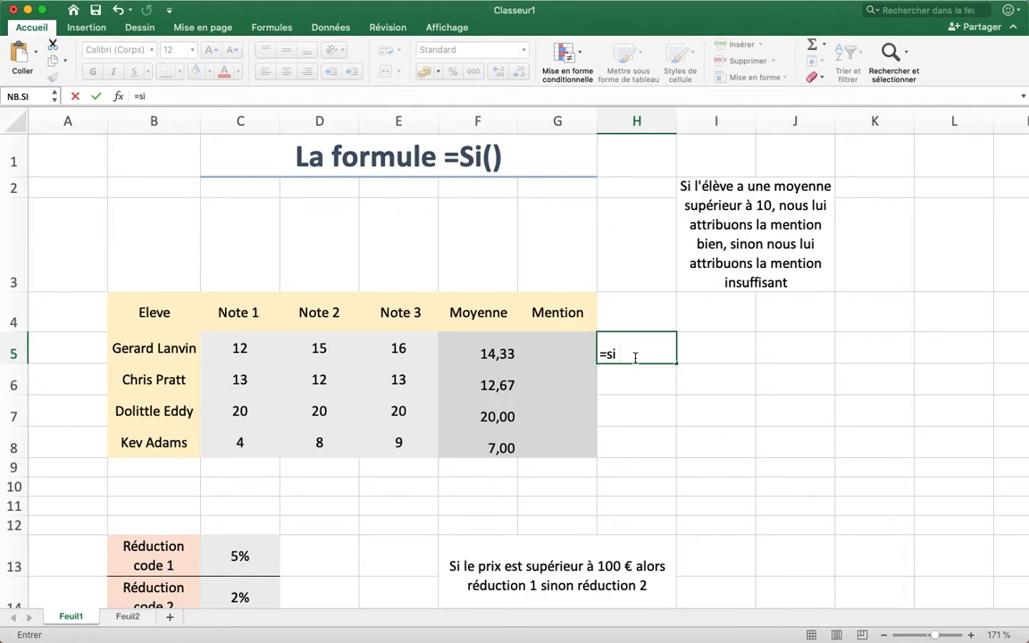
text( m)
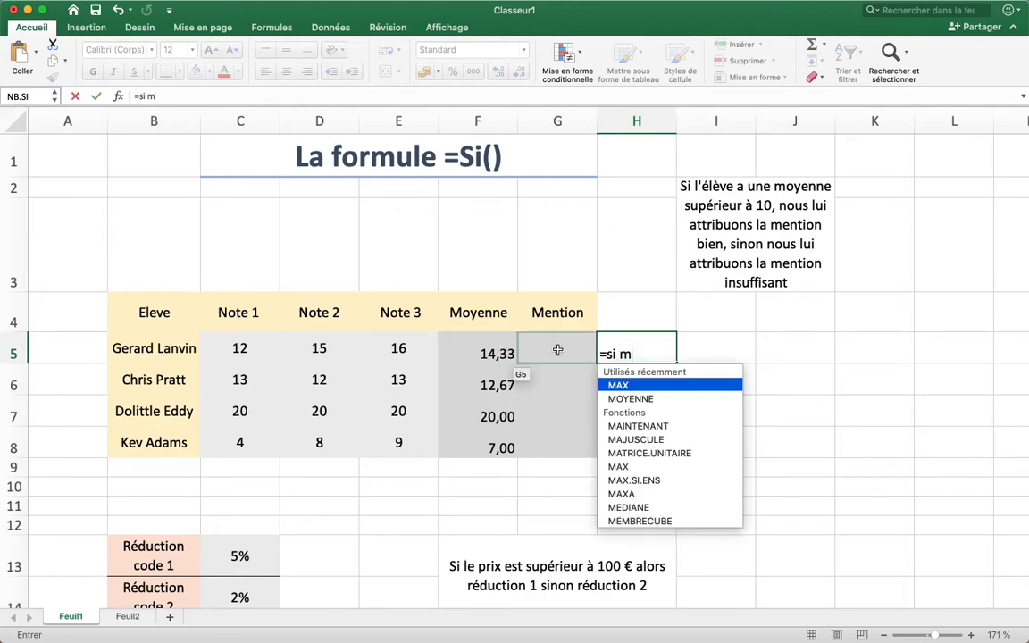
text(oyenne)
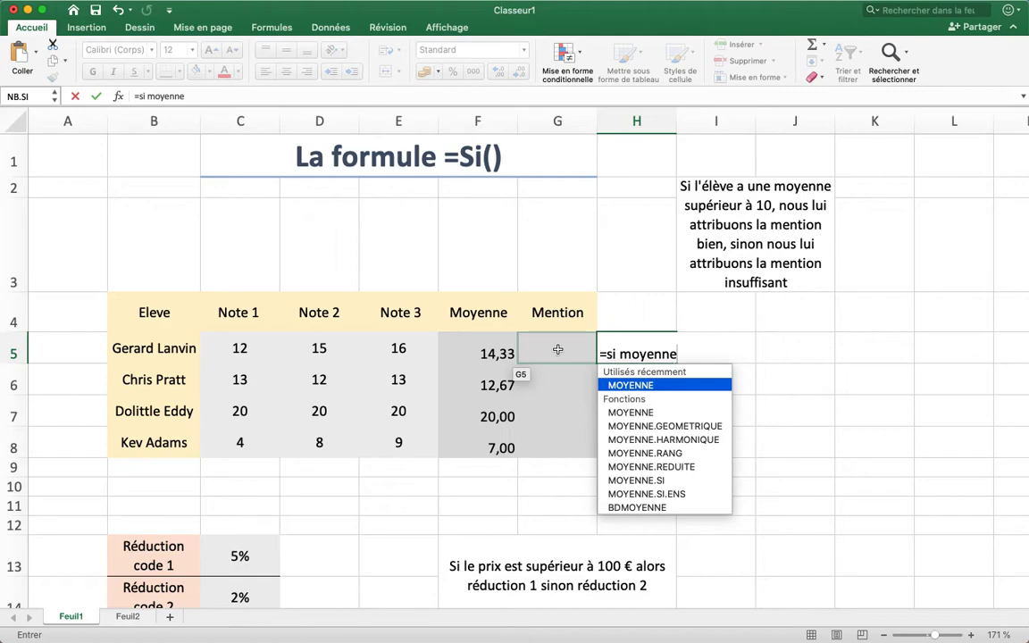
text(>10)
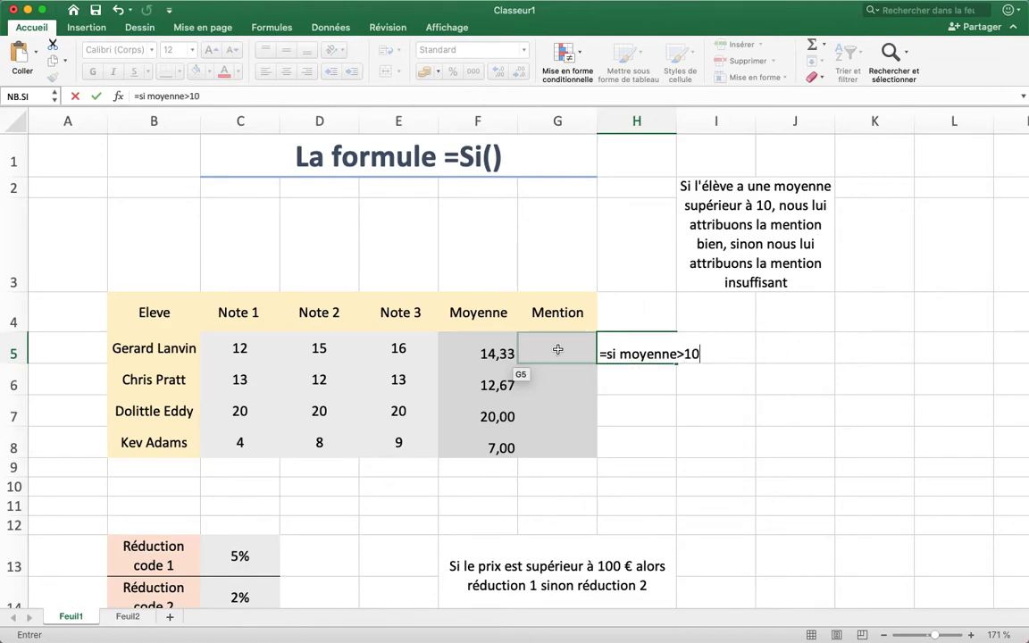
text( dans ce cas )
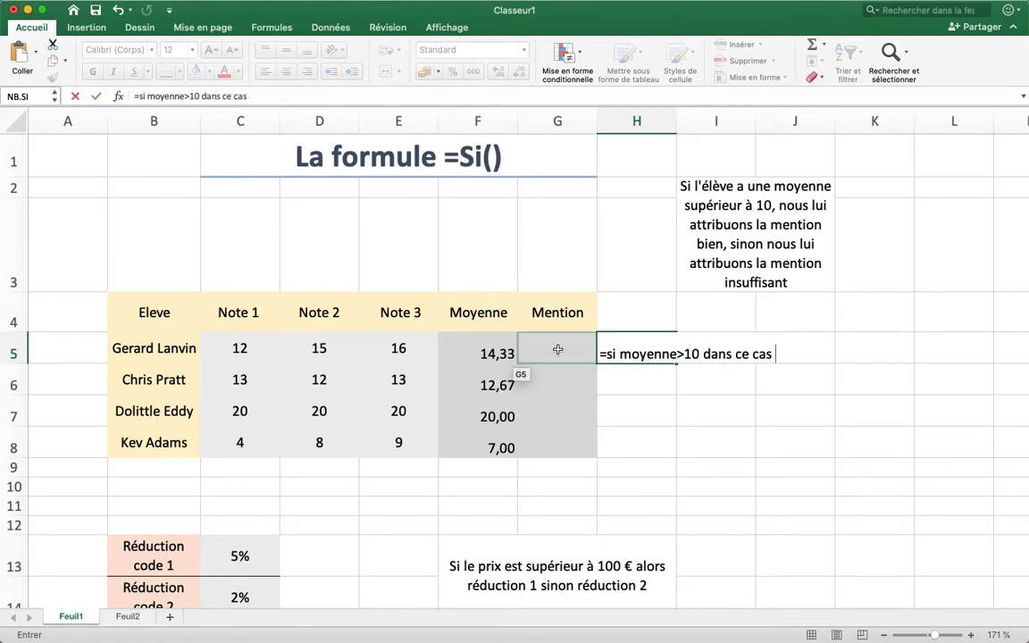
text(->bin)
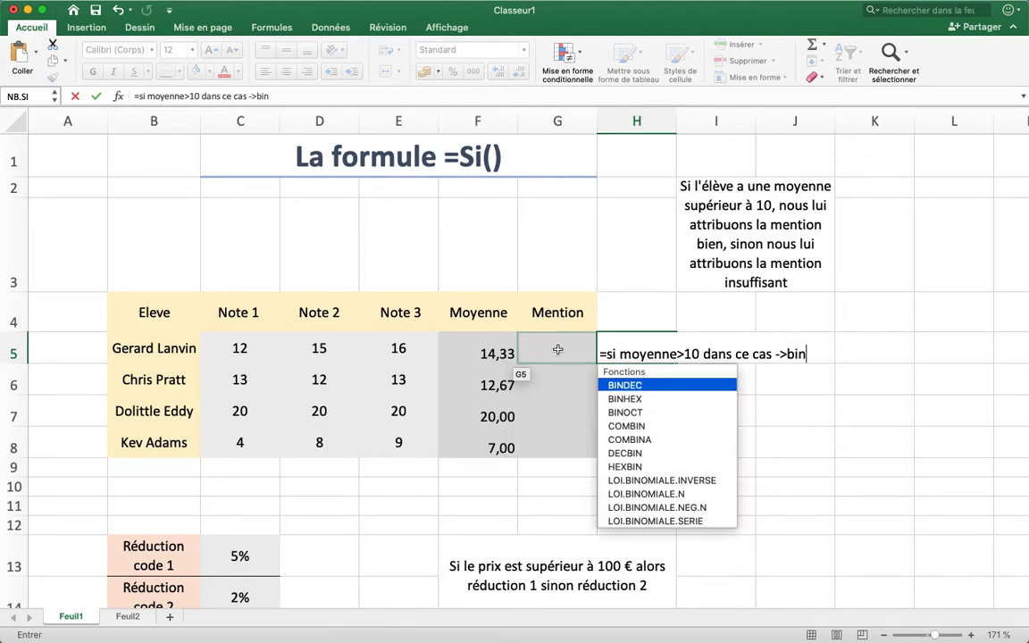
key(BackSpace)
text(en)
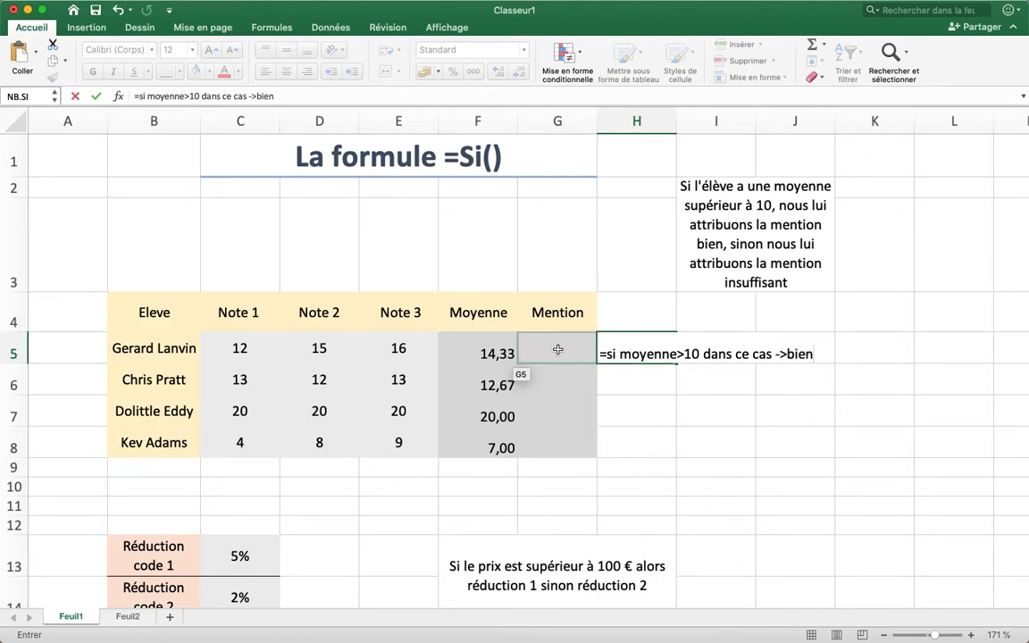
text( sinon i)
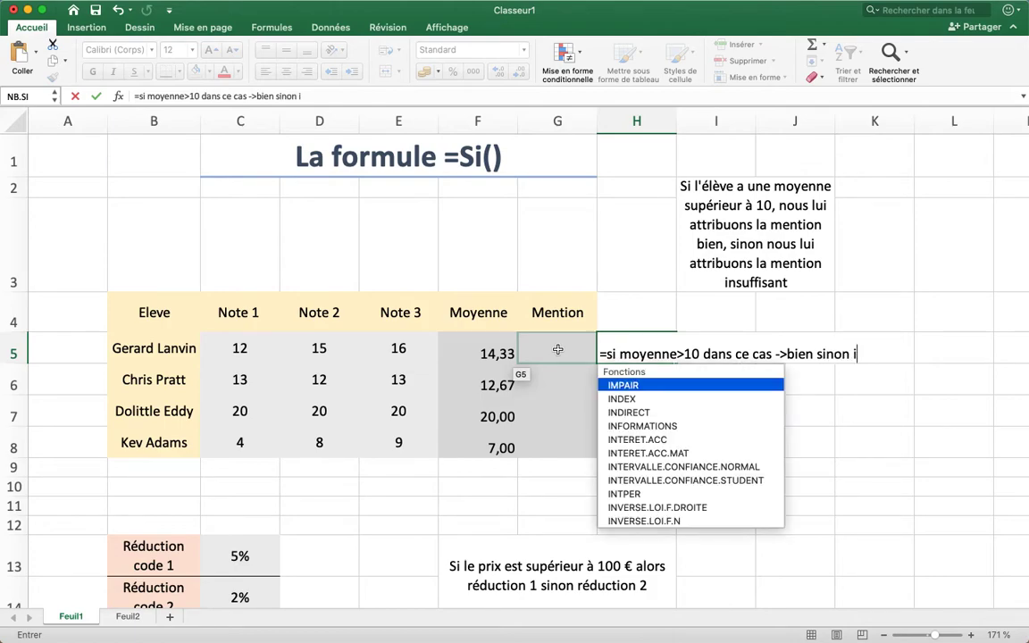
text(nsuffis)
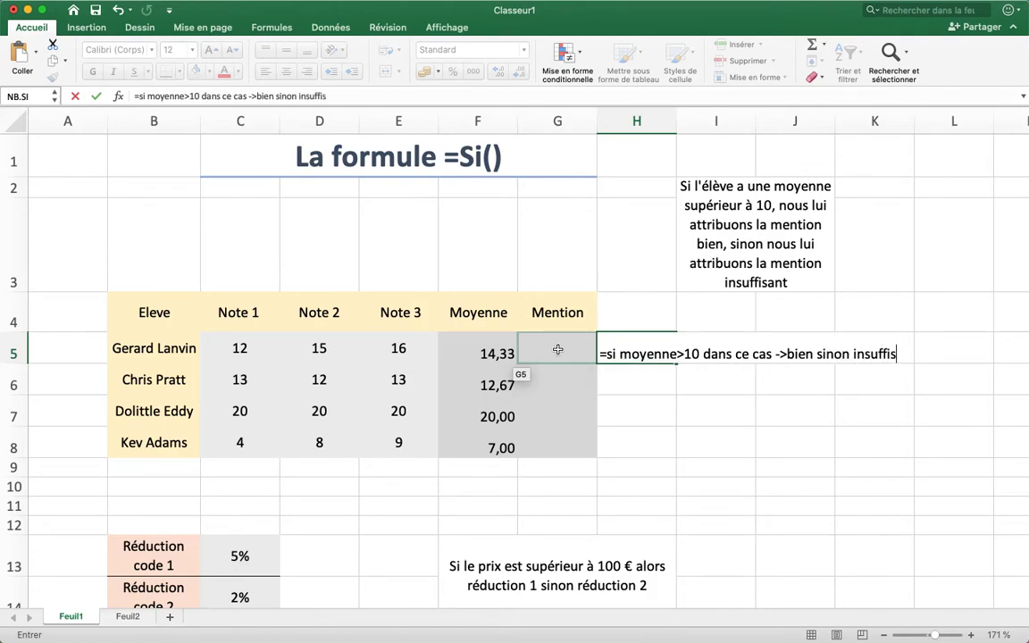
text(ant)
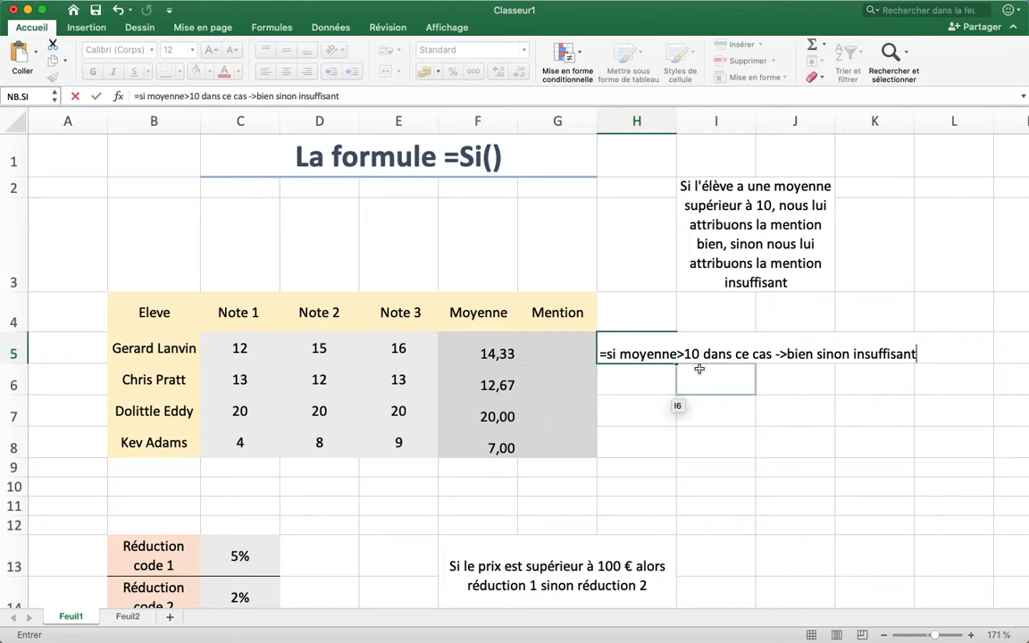
key(Return)
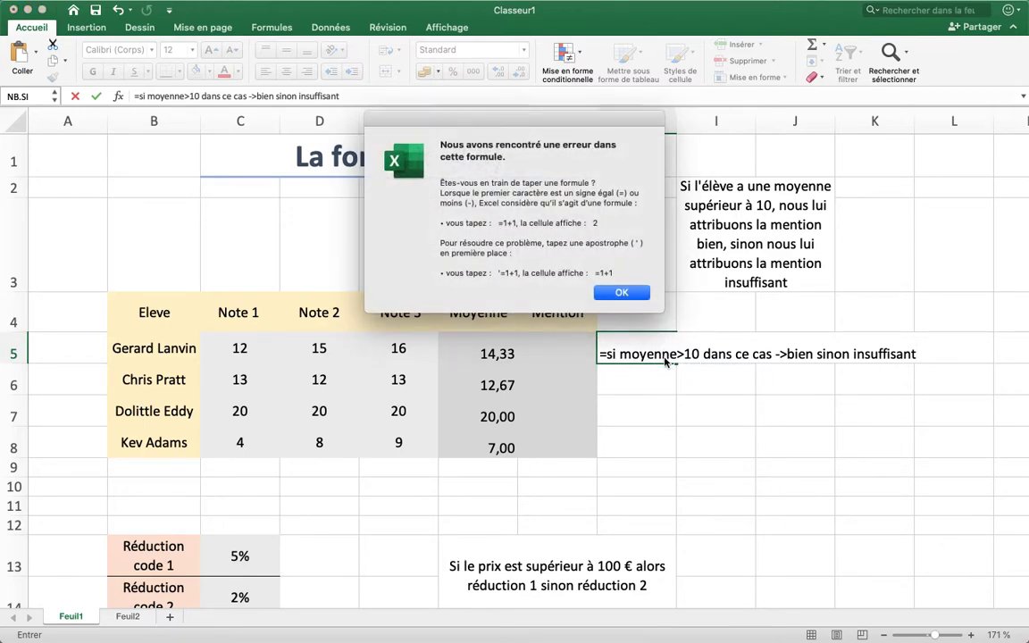
click(628, 288)
click(606, 379)
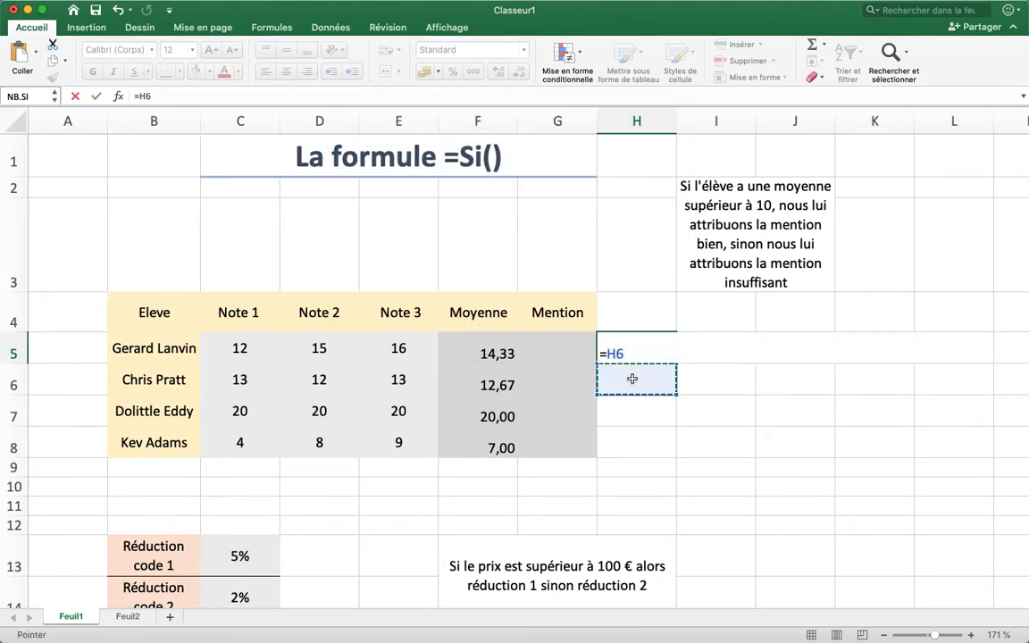
key(Escape)
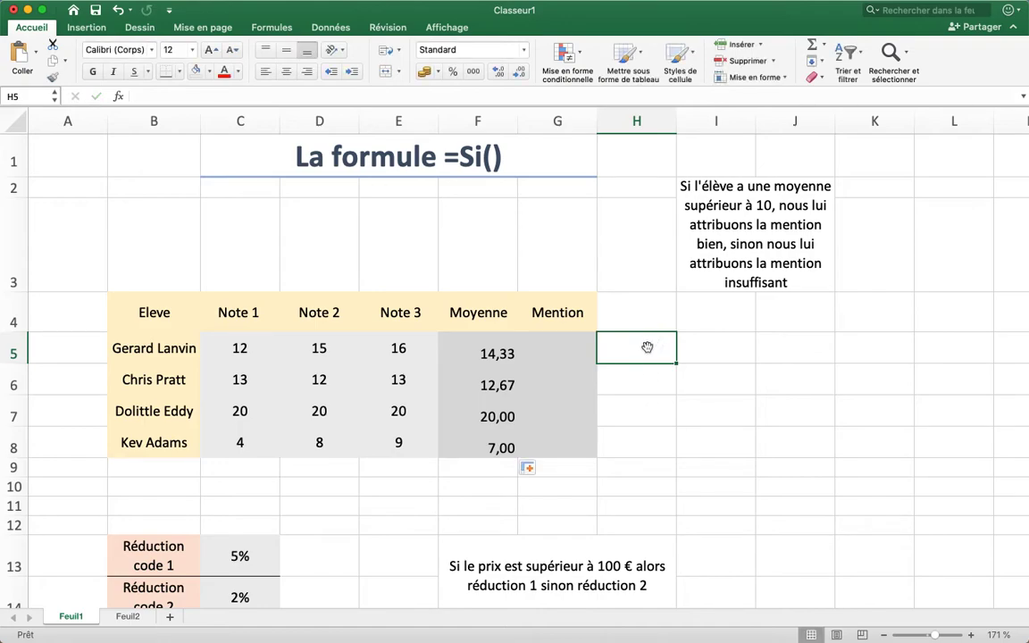
Insert the SI function into cell G5 of the Mention column using the formula builder
click(559, 348)
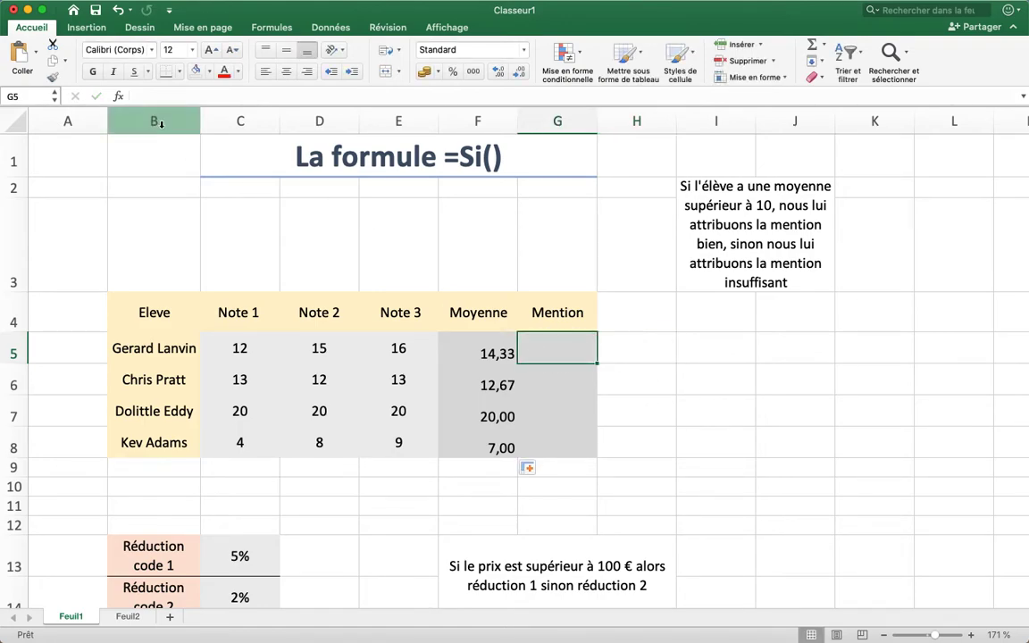
click(118, 96)
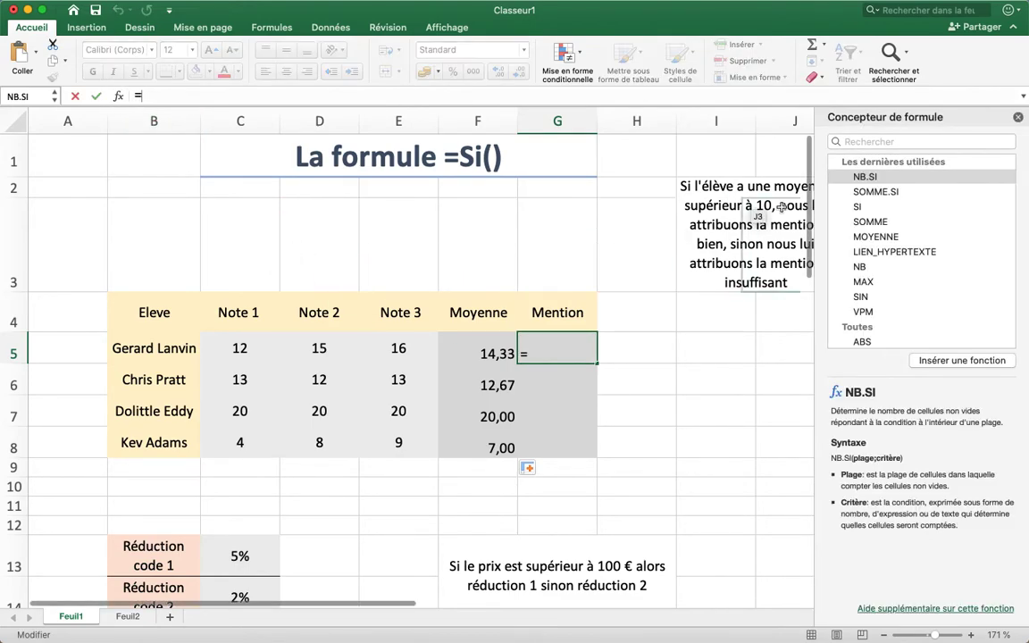
click(876, 206)
click(876, 206)
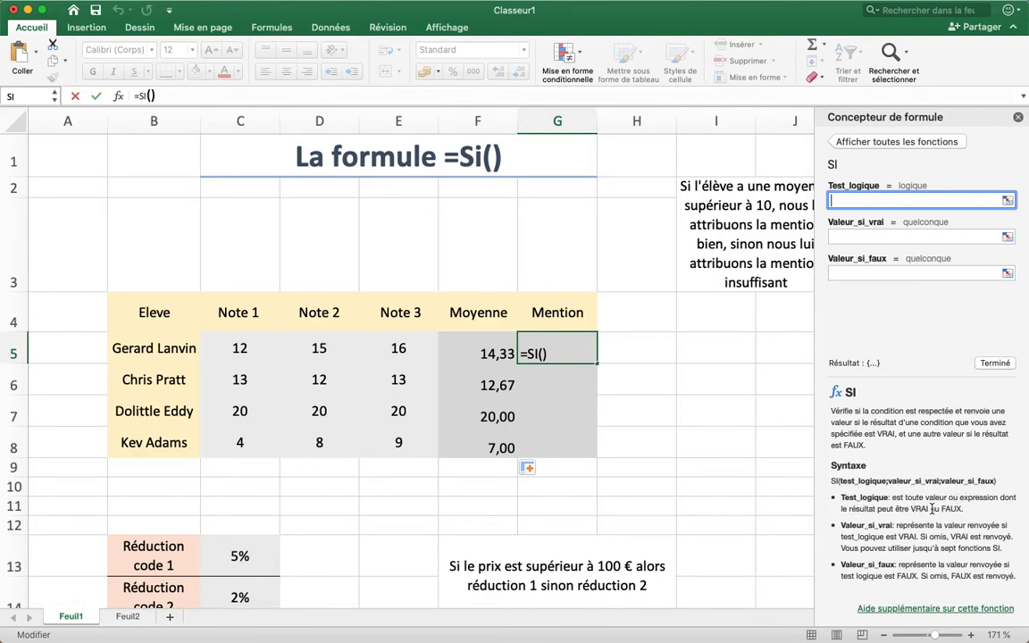
Set the SI function's logical test to F5>10 and its value if true to "bien"
click(490, 353)
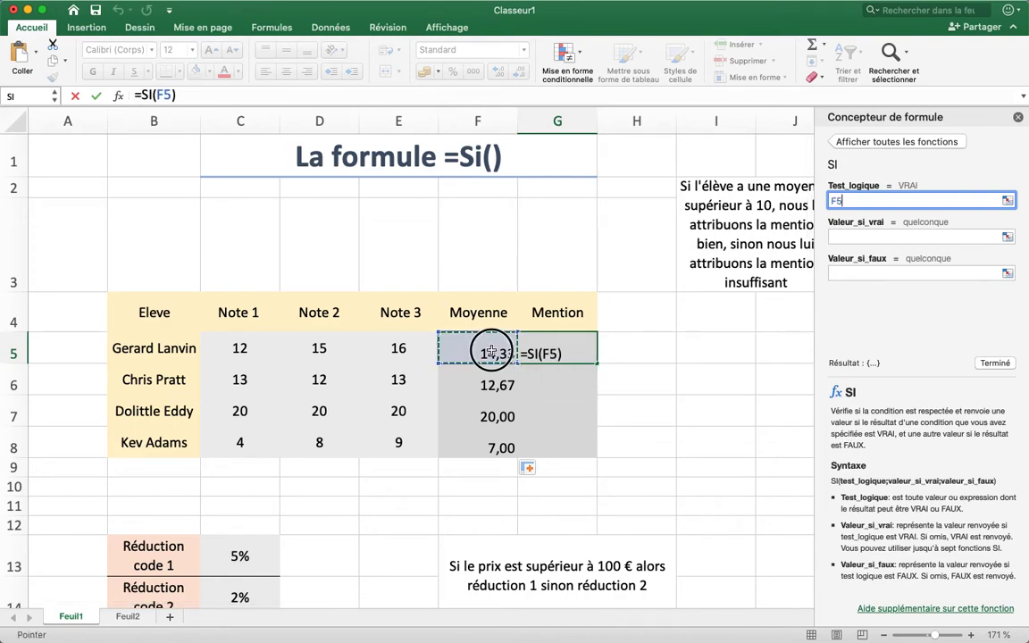
text(>)
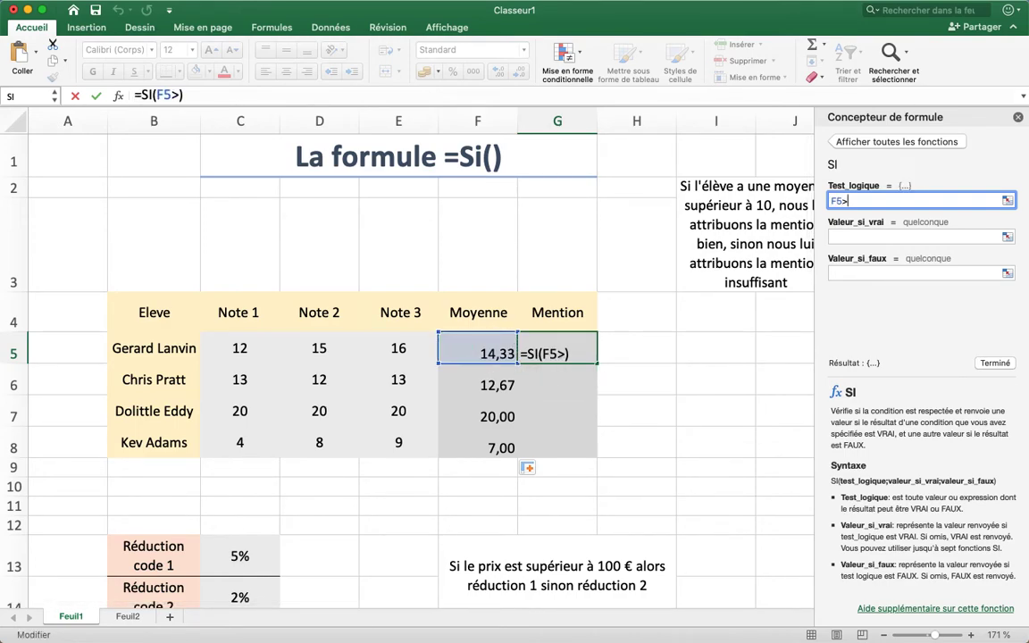
text(10)
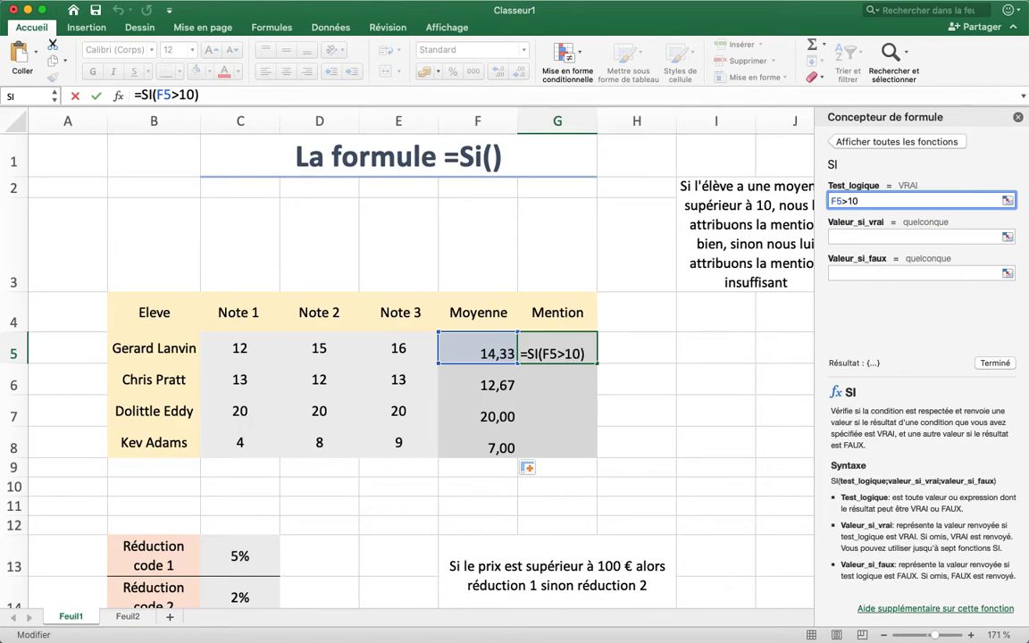
click(852, 235)
text(bien)
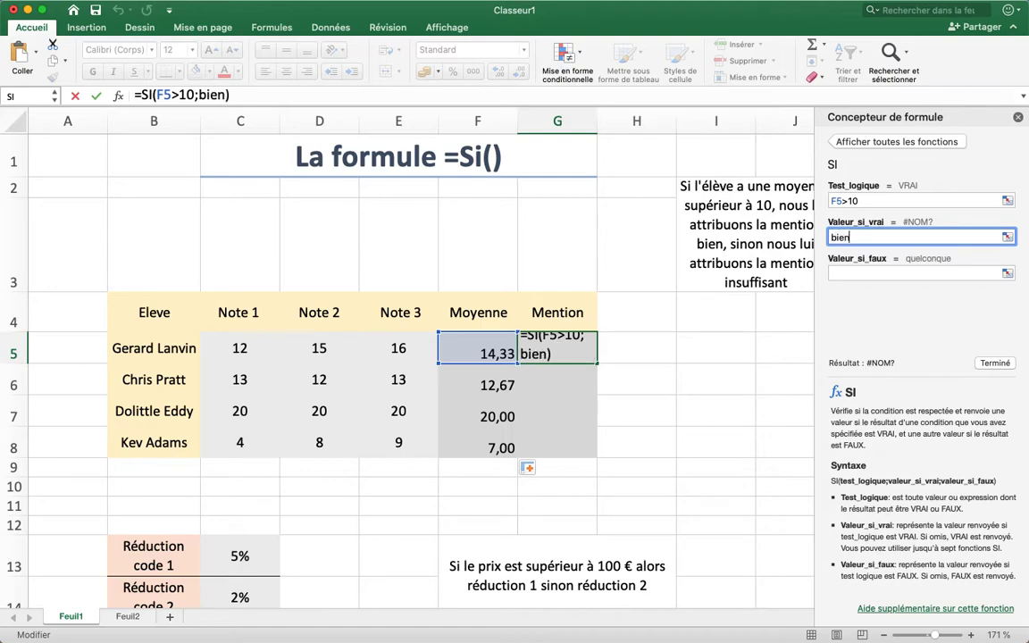
click(861, 275)
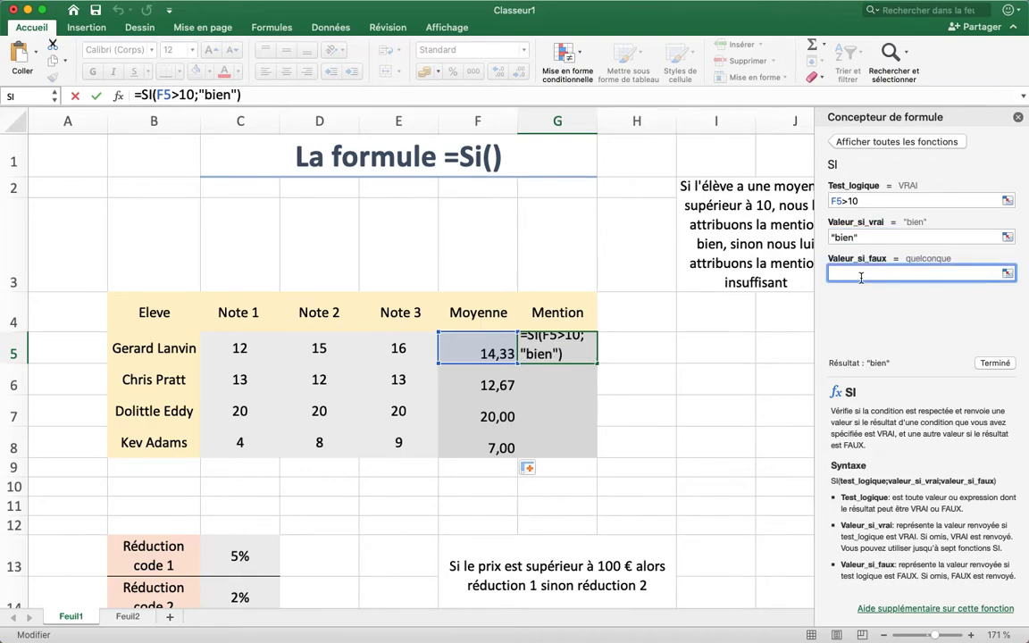
Set the SI function's value if false to "insuffisant" and complete the formula in G5
text(insuffis)
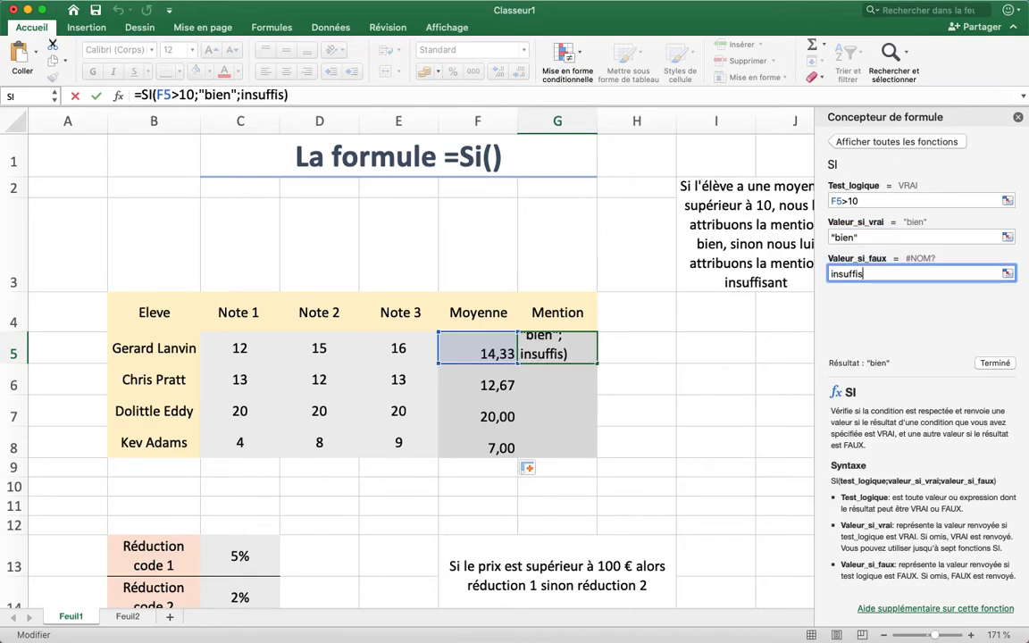
text(ant)
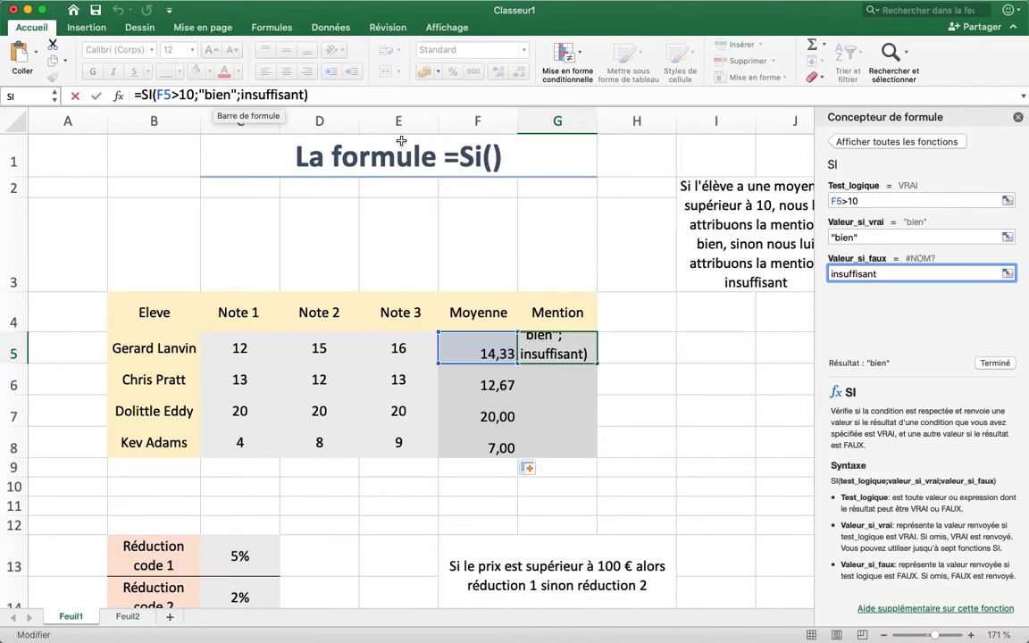
click(995, 362)
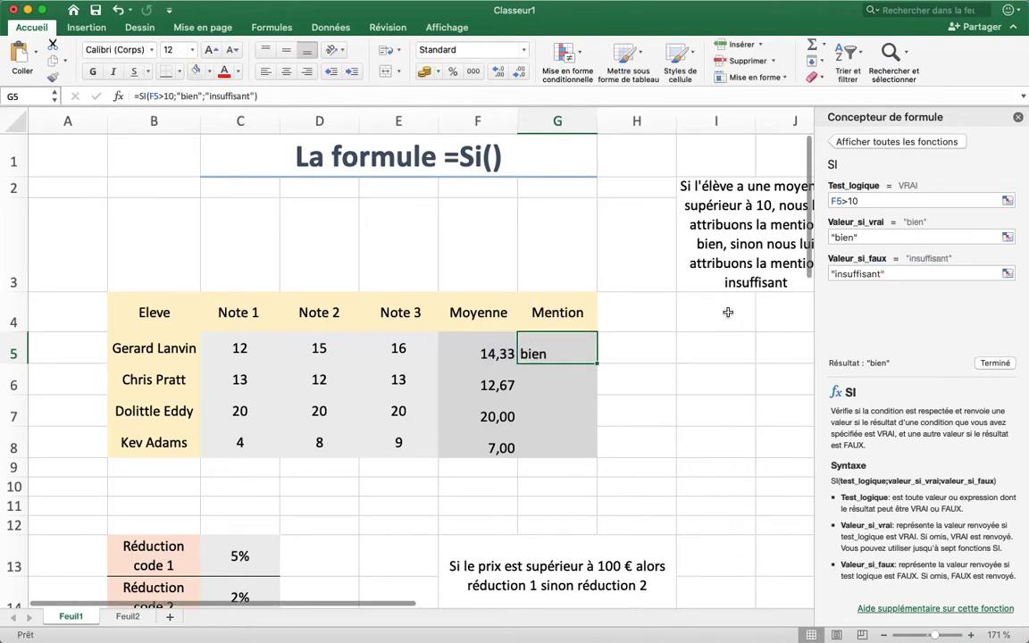
Review the SI formula in G5 and fill it down the Mention column to G8
double_click(558, 355)
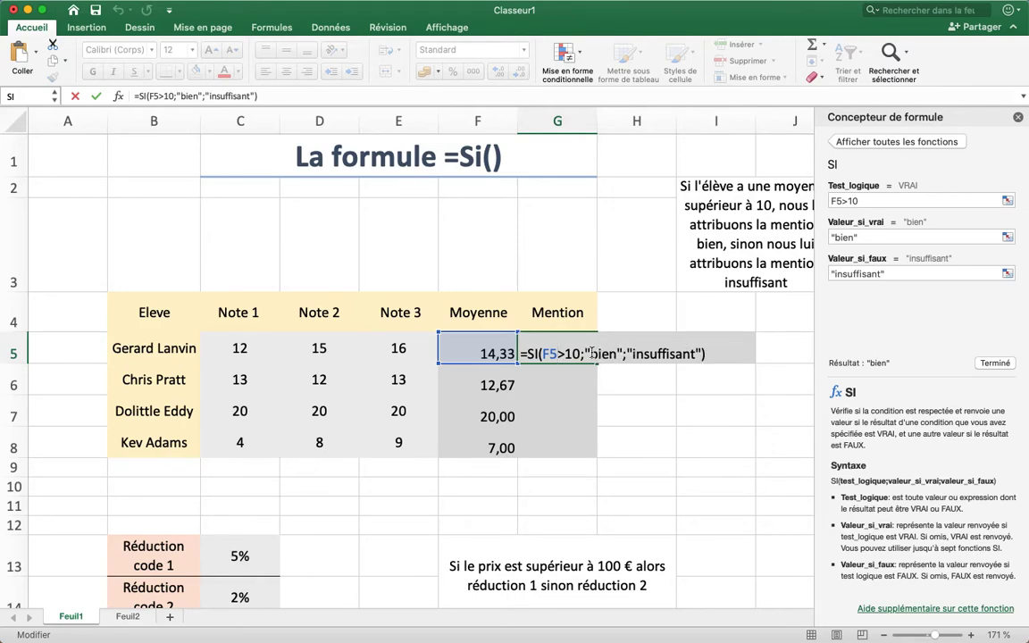
key(Return)
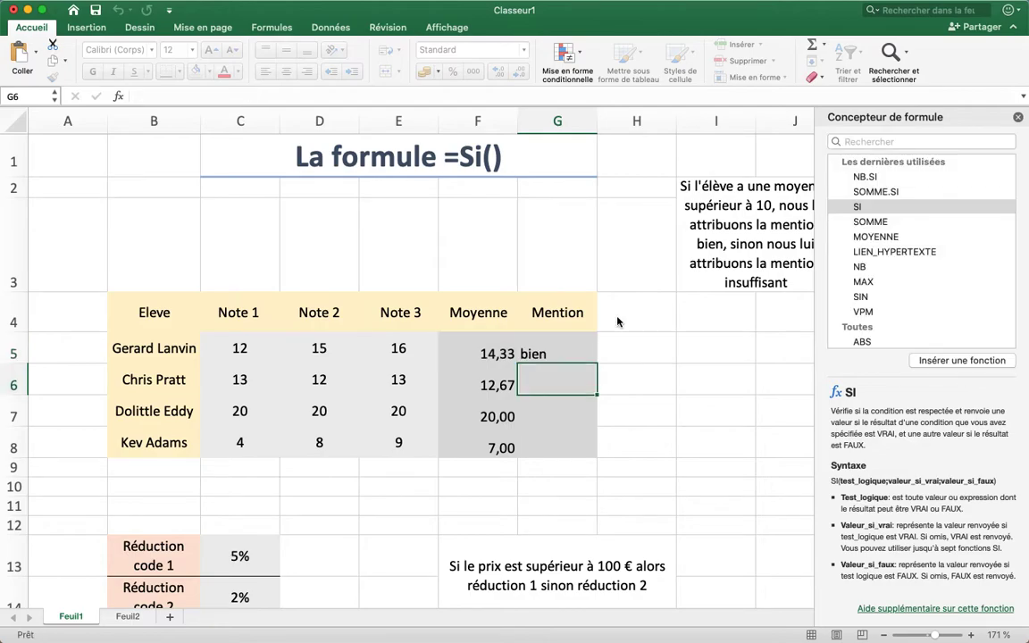
click(561, 352)
drag(594, 390, 594, 452)
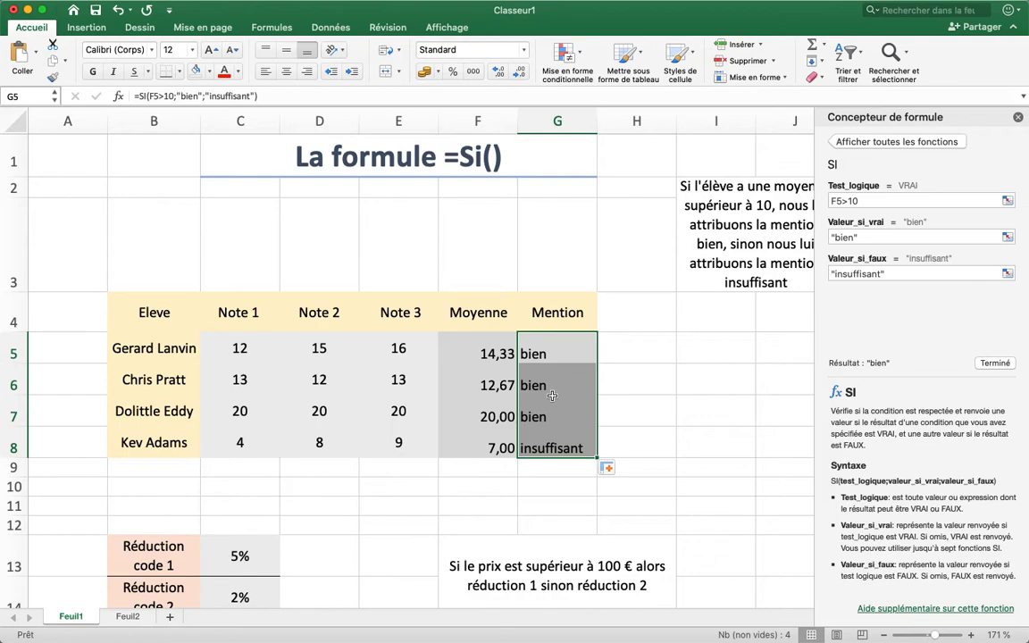
click(497, 448)
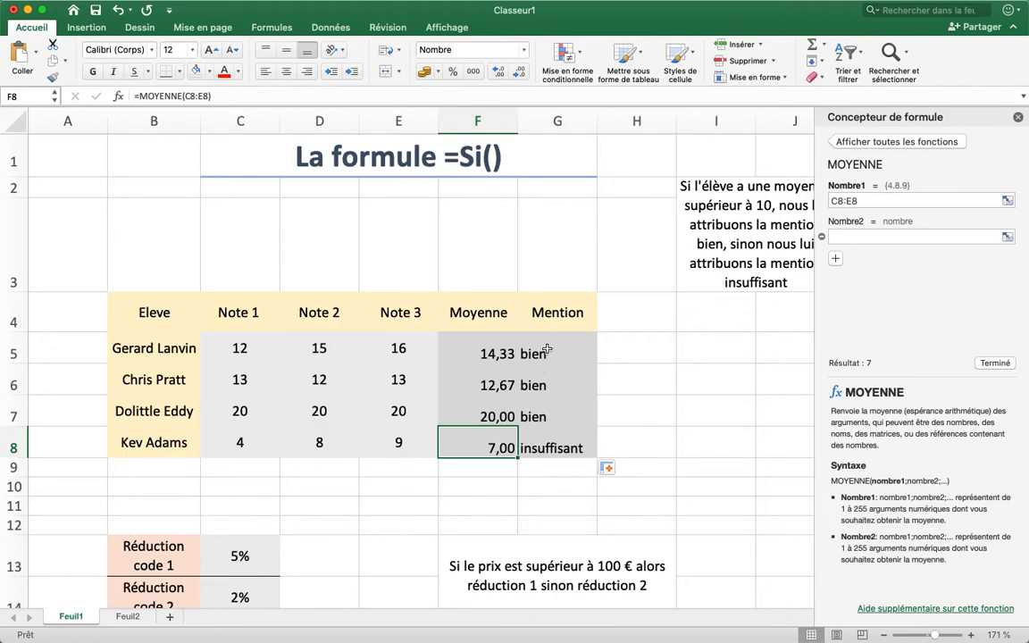
Center the mentions in G5:G8 horizontally and vertically
drag(531, 353, 547, 438)
click(286, 71)
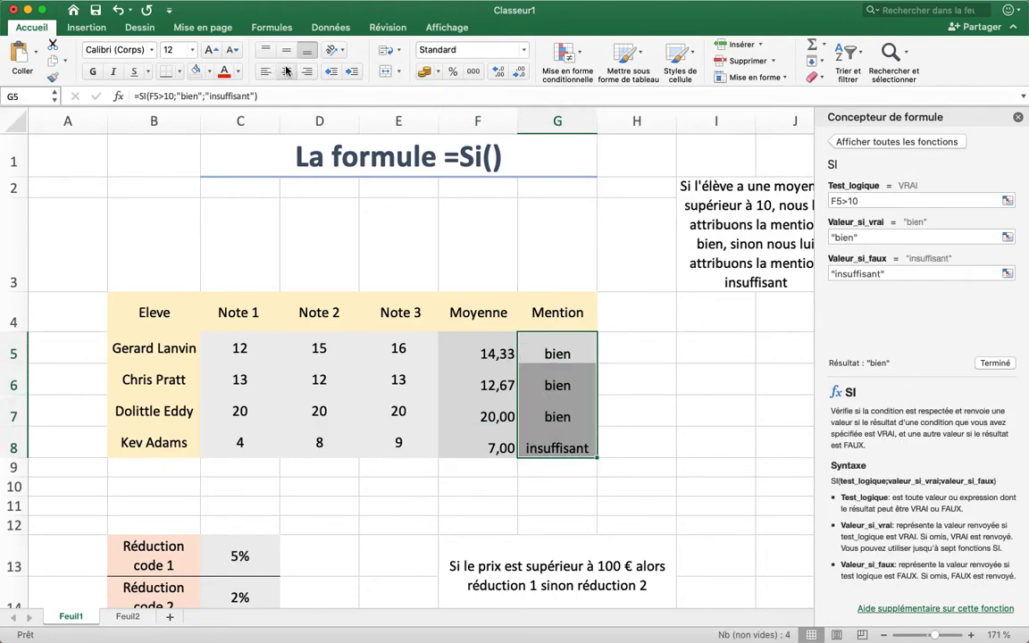
click(287, 51)
click(637, 380)
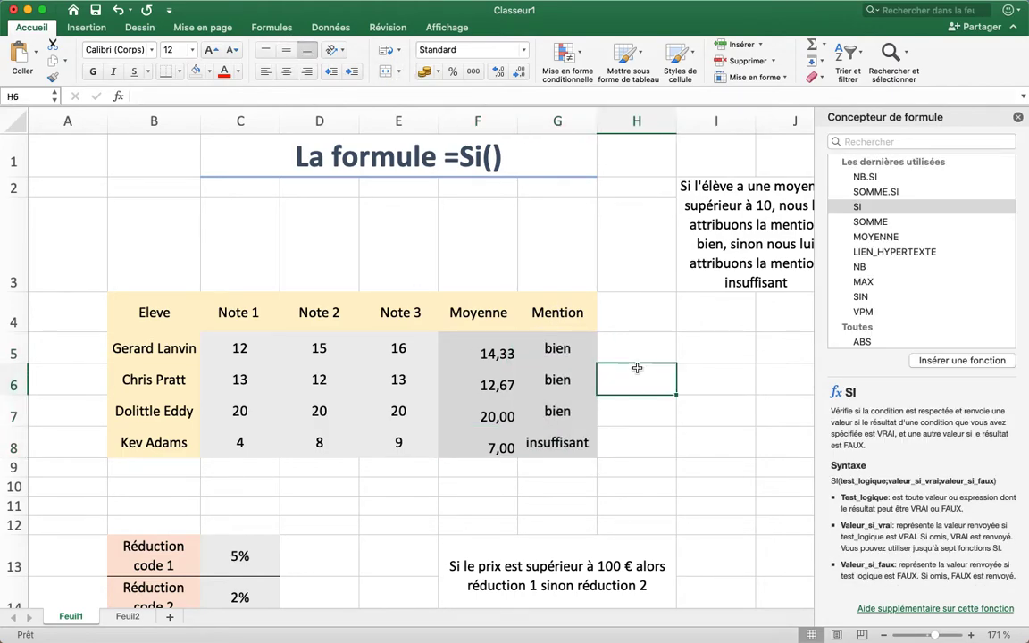
Go to the article price table and close the formula builder
scroll(637, 368, down, 3)
scroll(637, 368, down, 5)
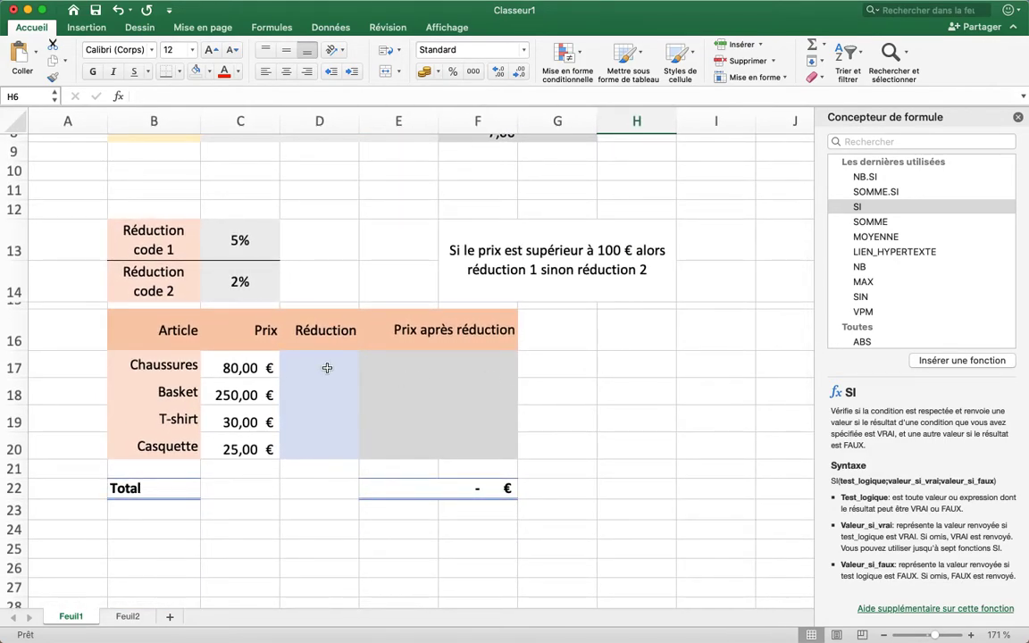
click(1018, 117)
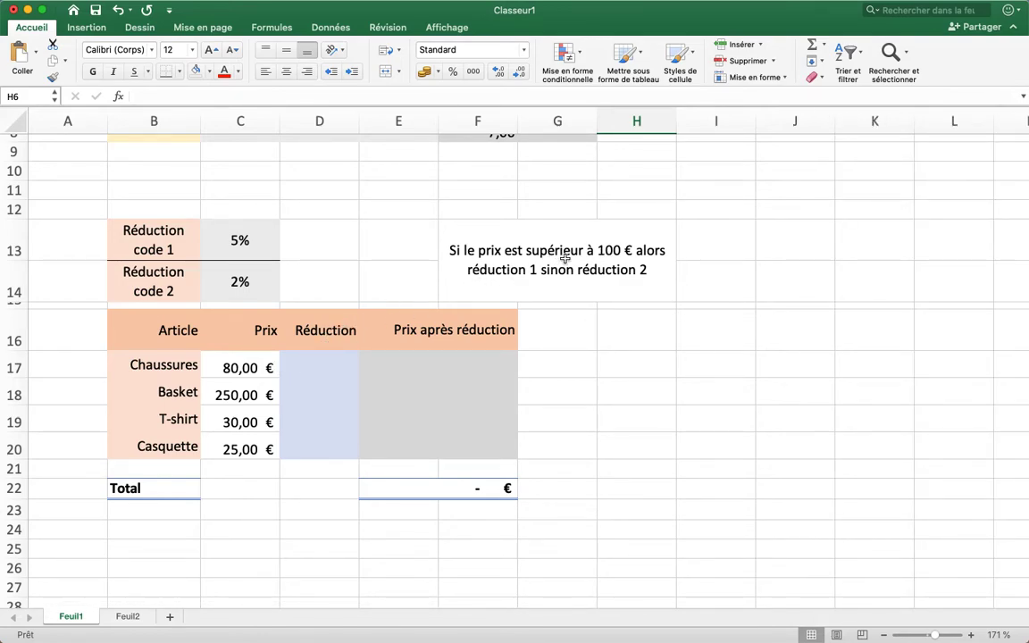
Write the formula =SI(C17>100;C13;C14) in D17 of the Réduction column
click(334, 361)
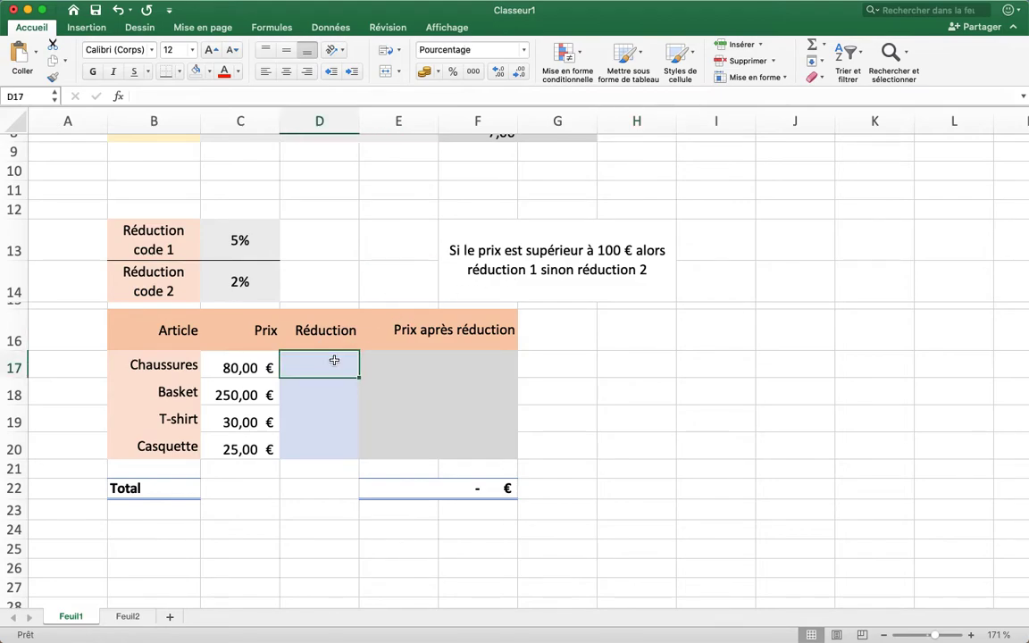
text(=si)
key(Tab)
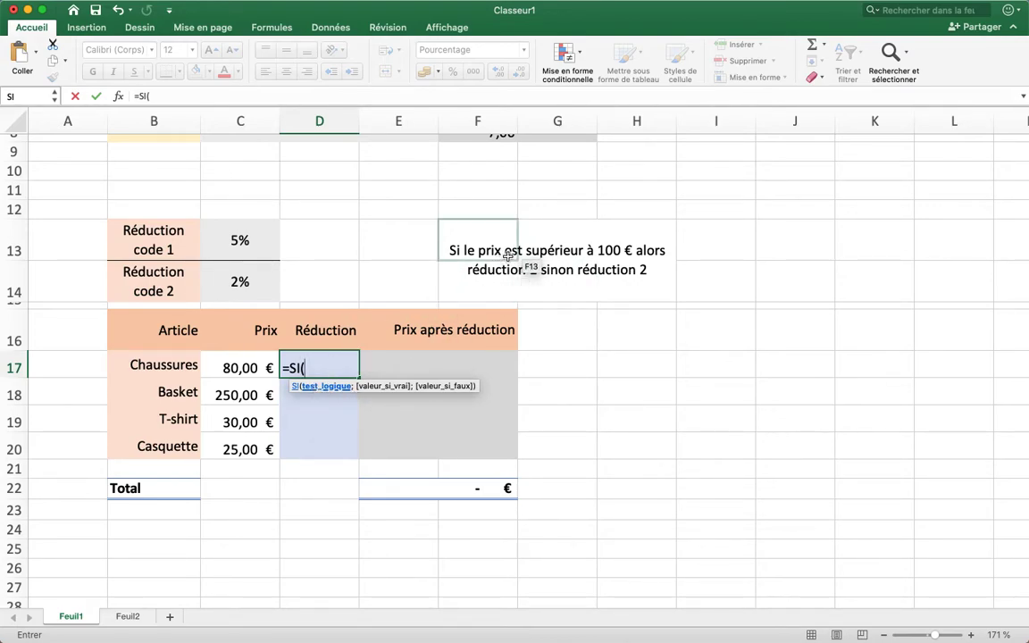
click(244, 370)
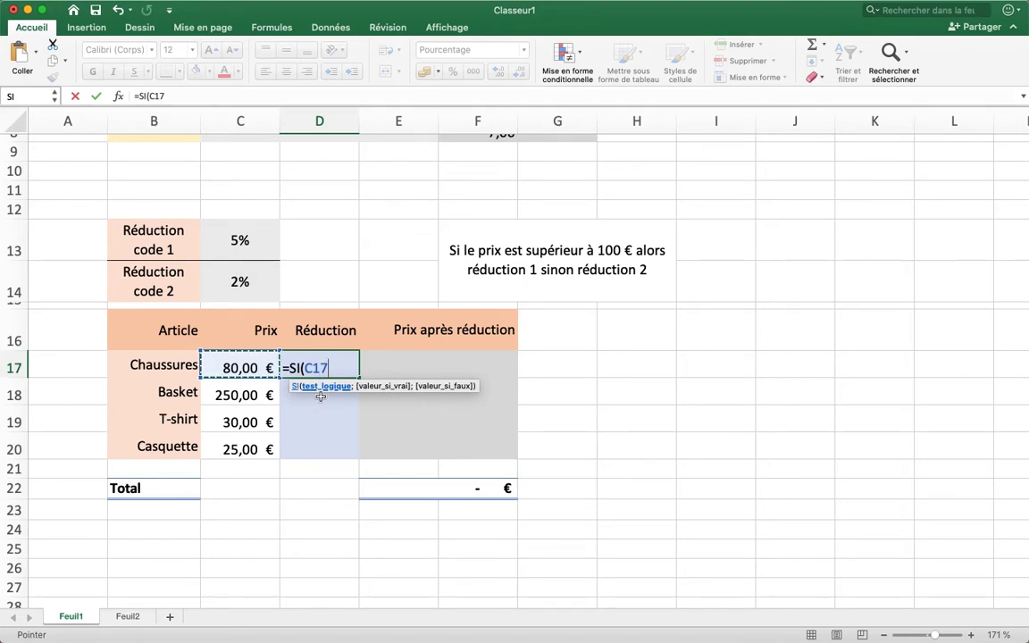
text(>100)
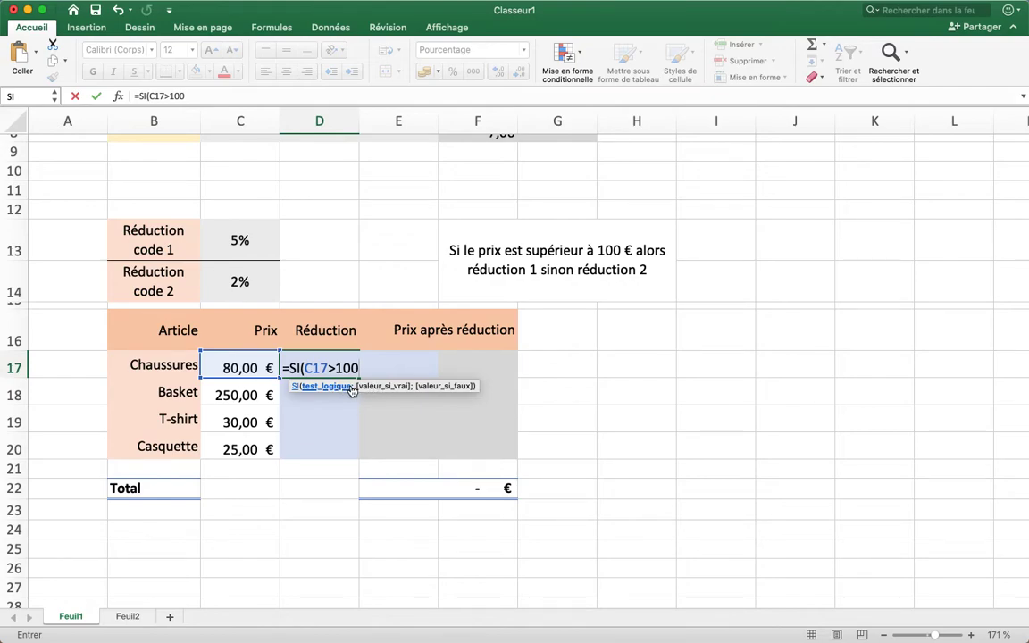
text(;)
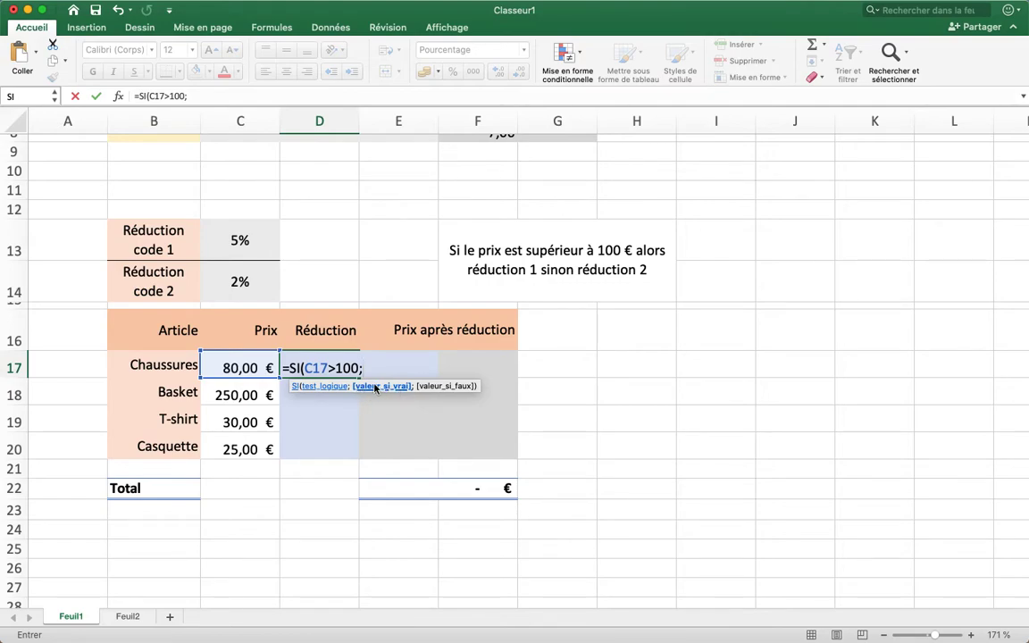
click(244, 237)
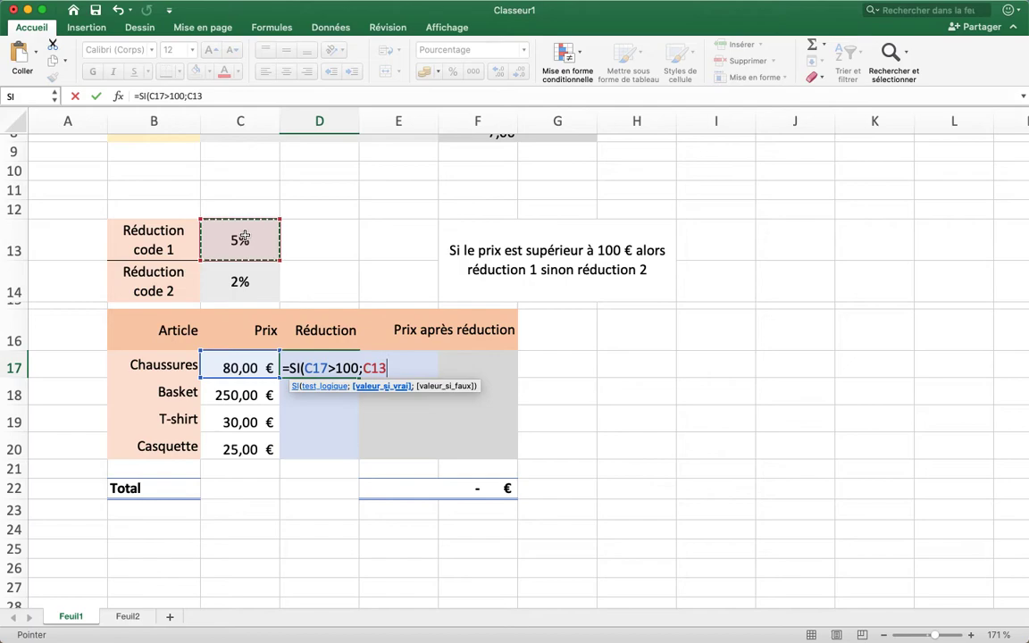
text(;)
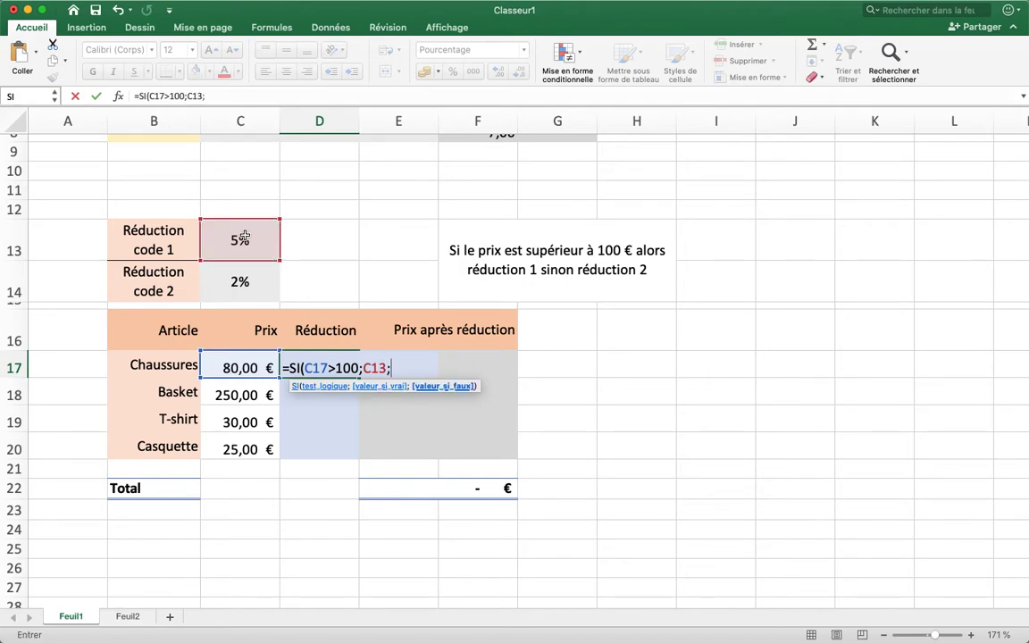
click(240, 281)
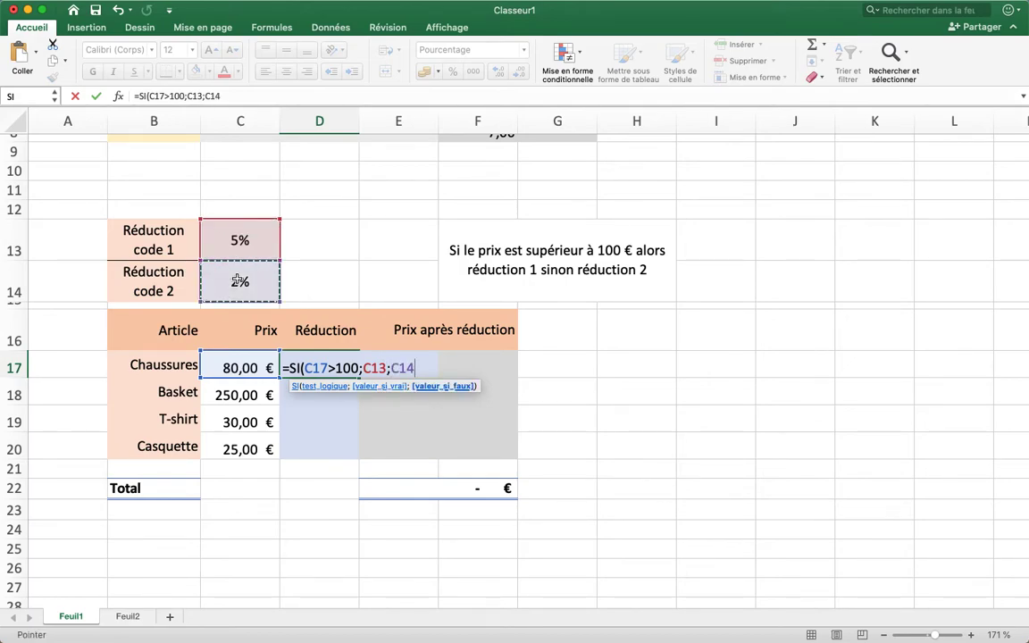
text())
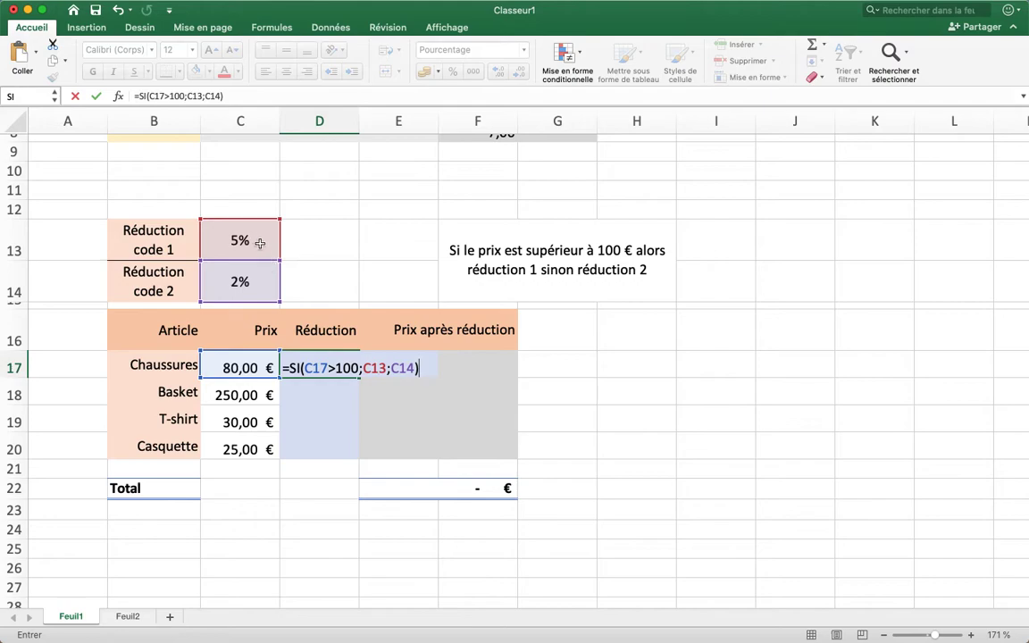
Make the C13 and C14 references in D17's formula absolute, giving =SI(C17>100;$C$13;$C$14)
click(379, 369)
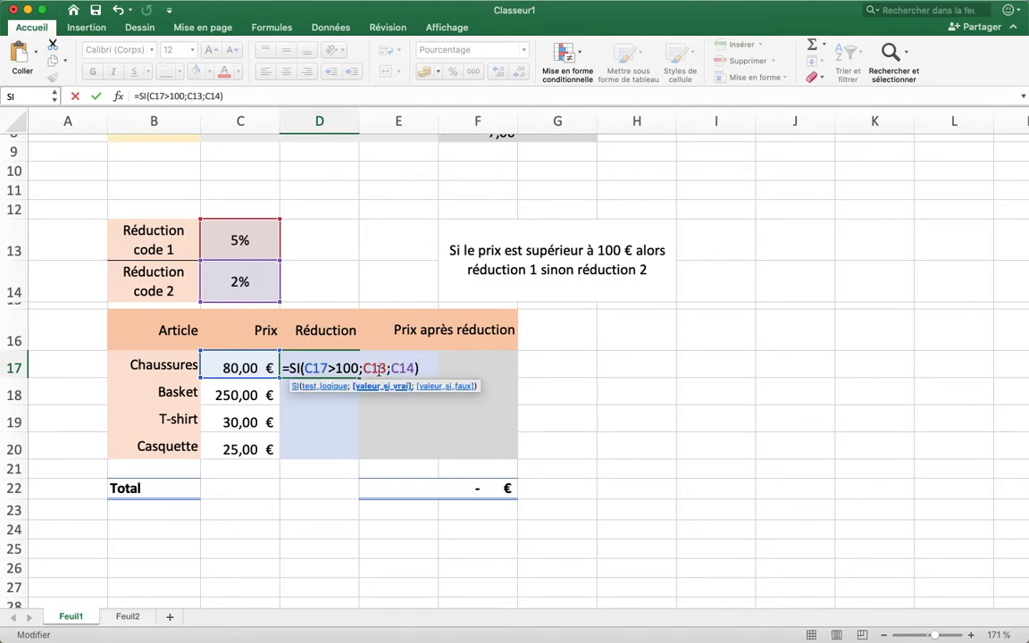
key(F4)
click(418, 369)
key(F4)
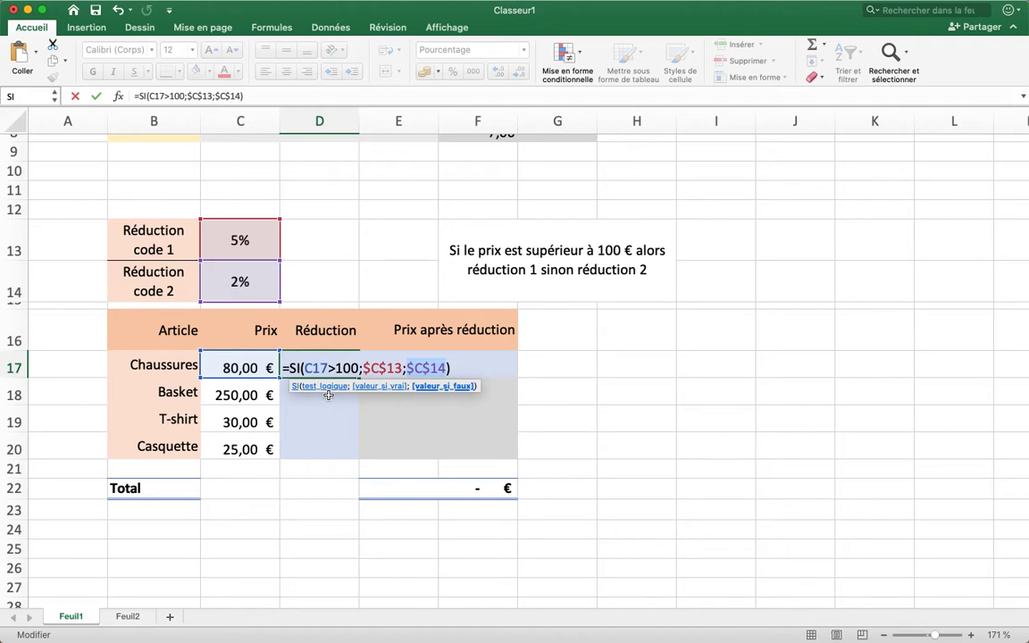
key(Return)
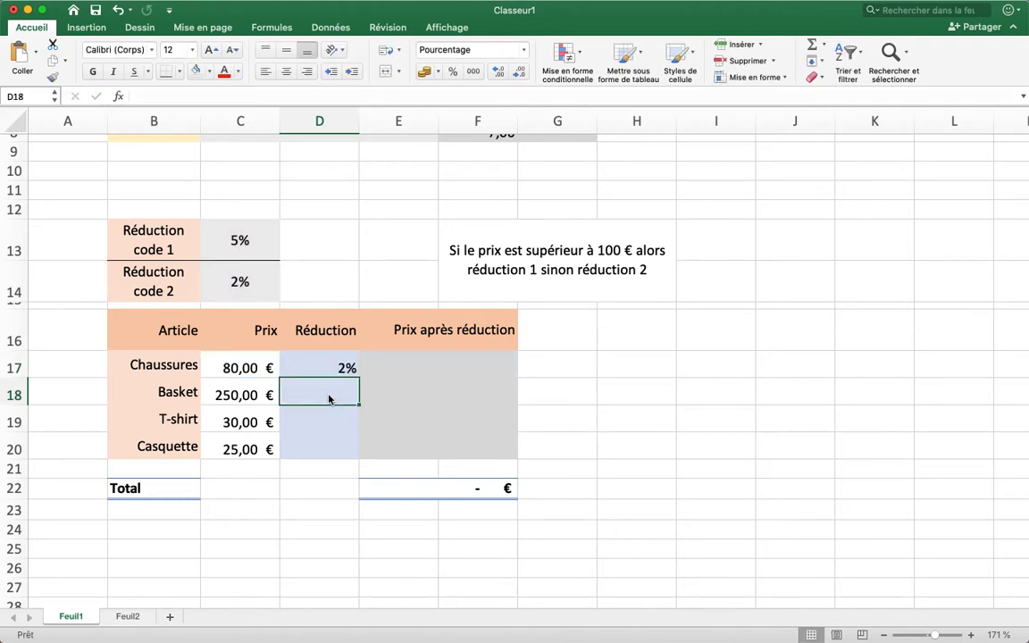
Fill the SI formula from D17 down to D20 in the Réduction column
click(325, 368)
drag(356, 376, 350, 453)
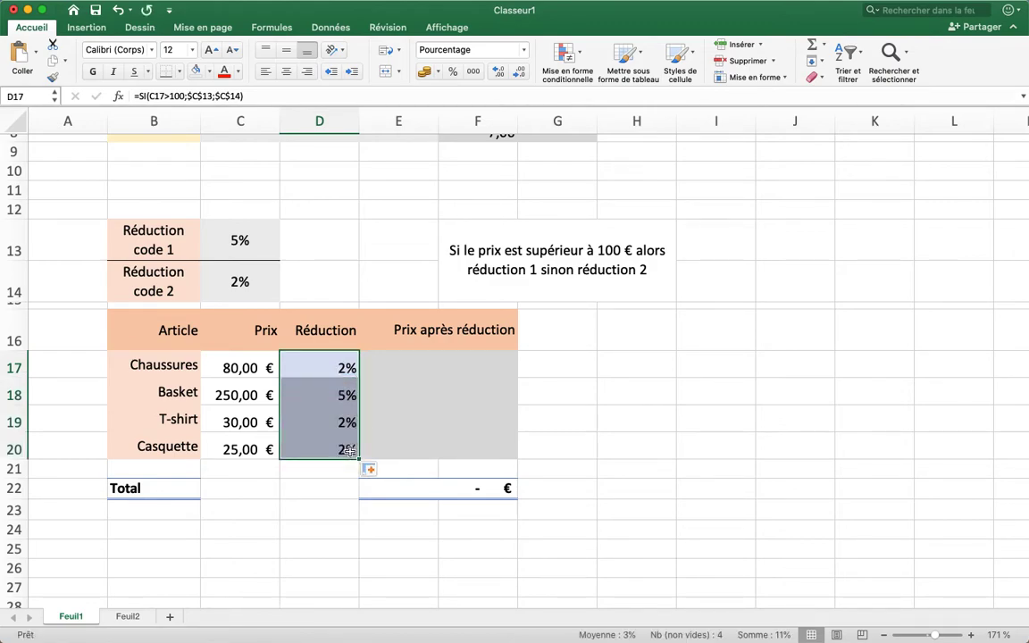
click(325, 396)
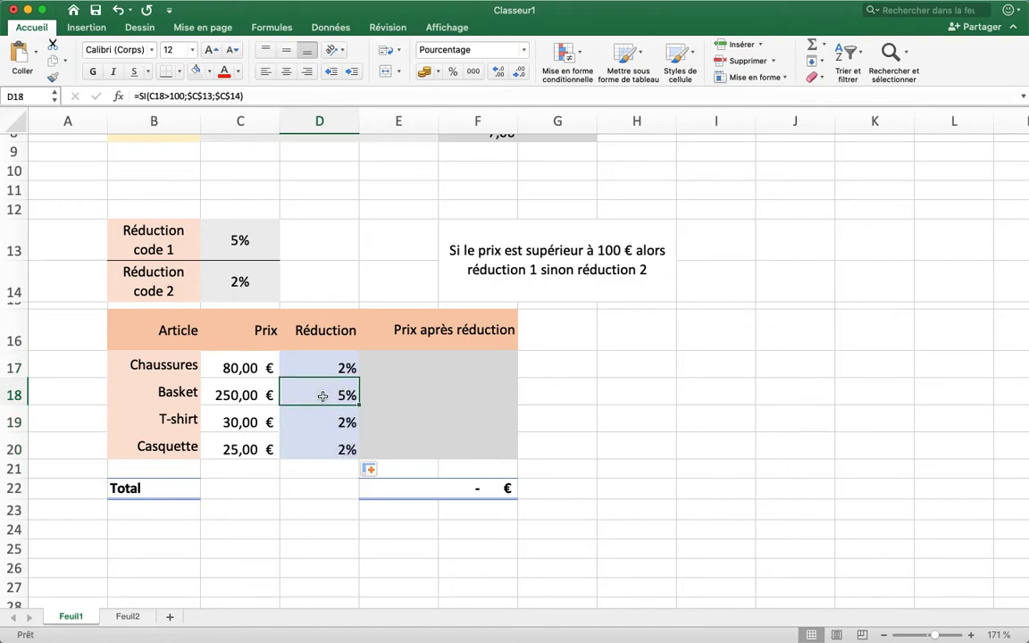
Enter the formula =C17*D17 in E17 of the Prix après réduction column
click(393, 365)
text(=)
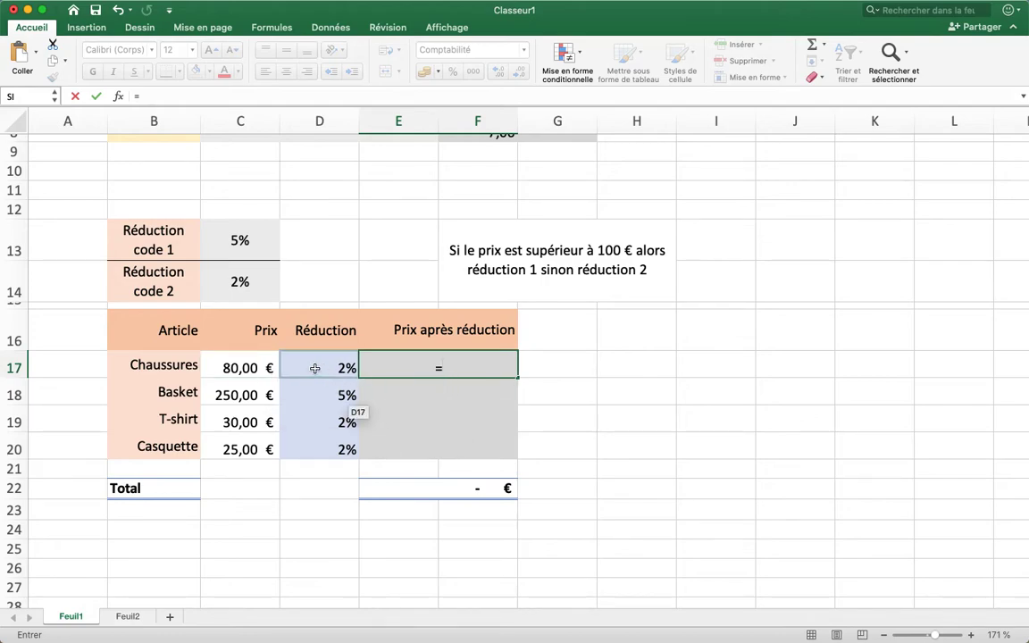
click(266, 368)
text(*)
click(301, 370)
key(Return)
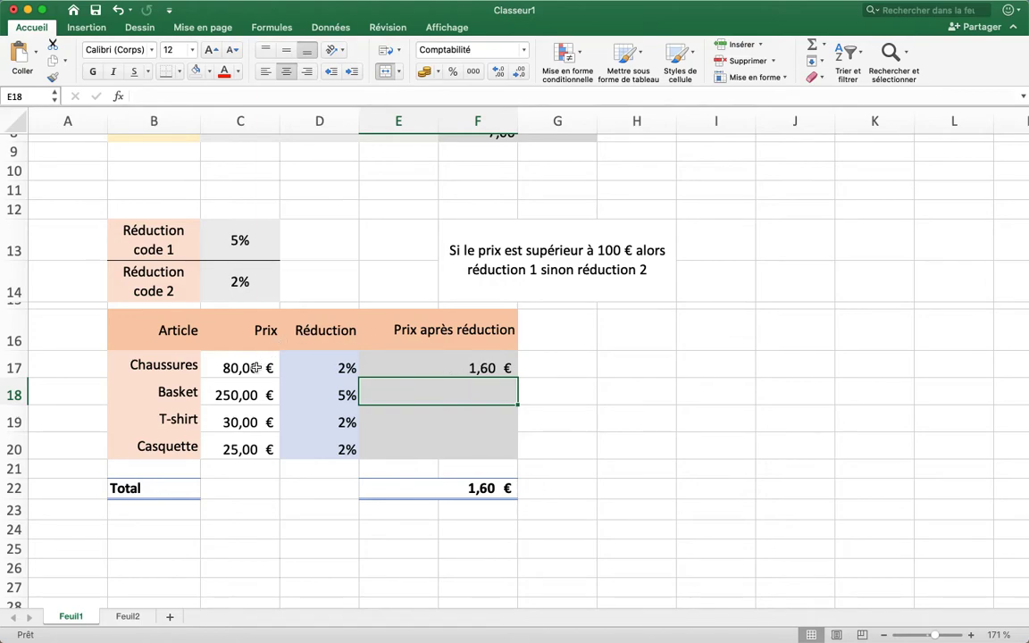
Change the Chaussures row's Prix après réduction formula to =C17-C17*D17
double_click(415, 366)
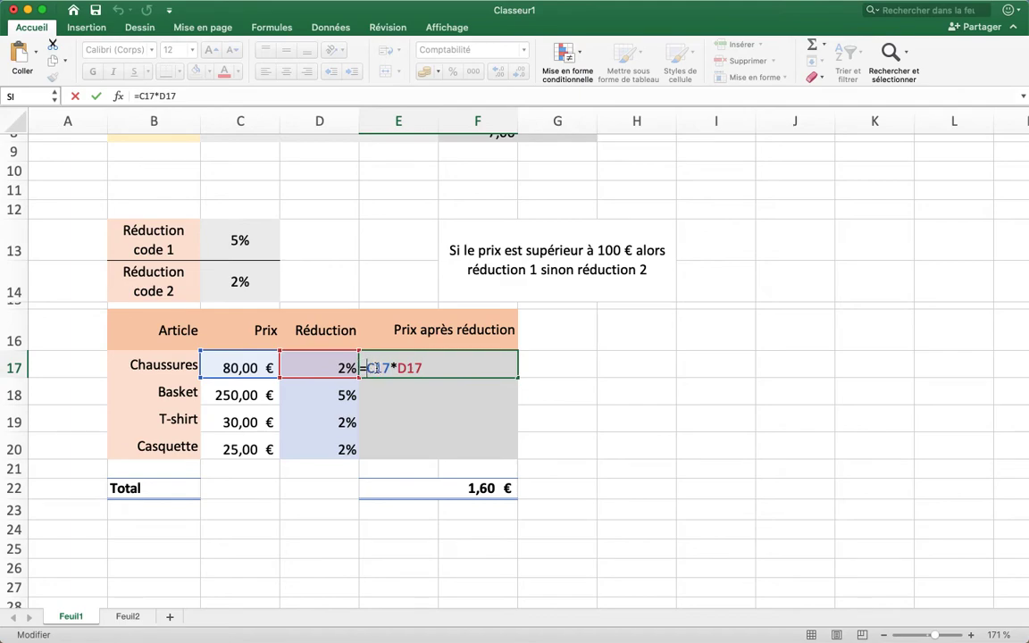
click(243, 366)
text(-)
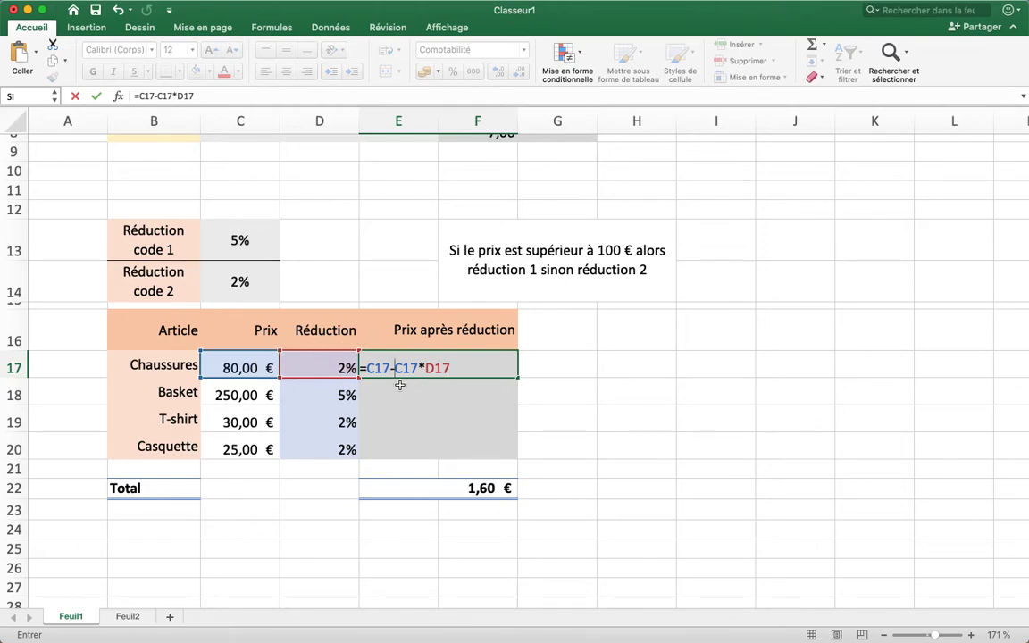
key(Return)
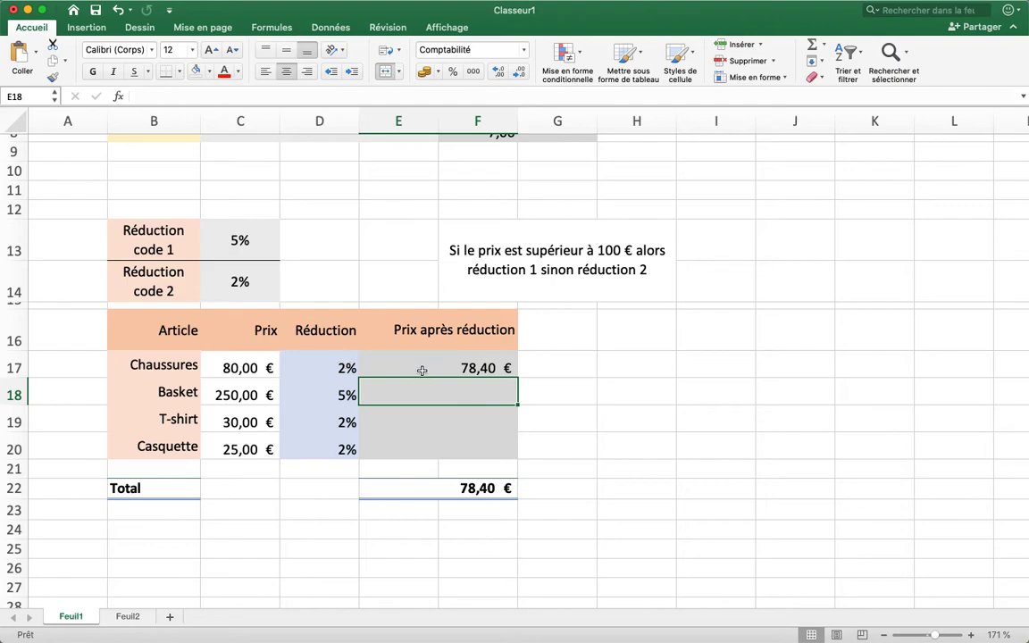
Fill the Prix après réduction formula down from E17 to E20 and check the Total cell's formula
click(483, 375)
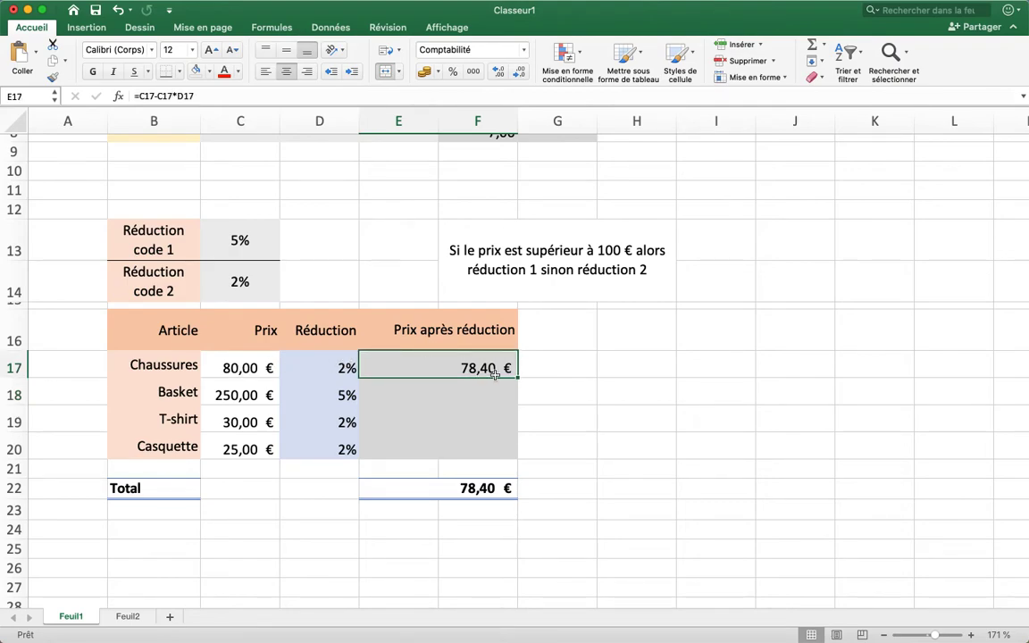
drag(518, 376, 524, 458)
click(554, 404)
click(483, 489)
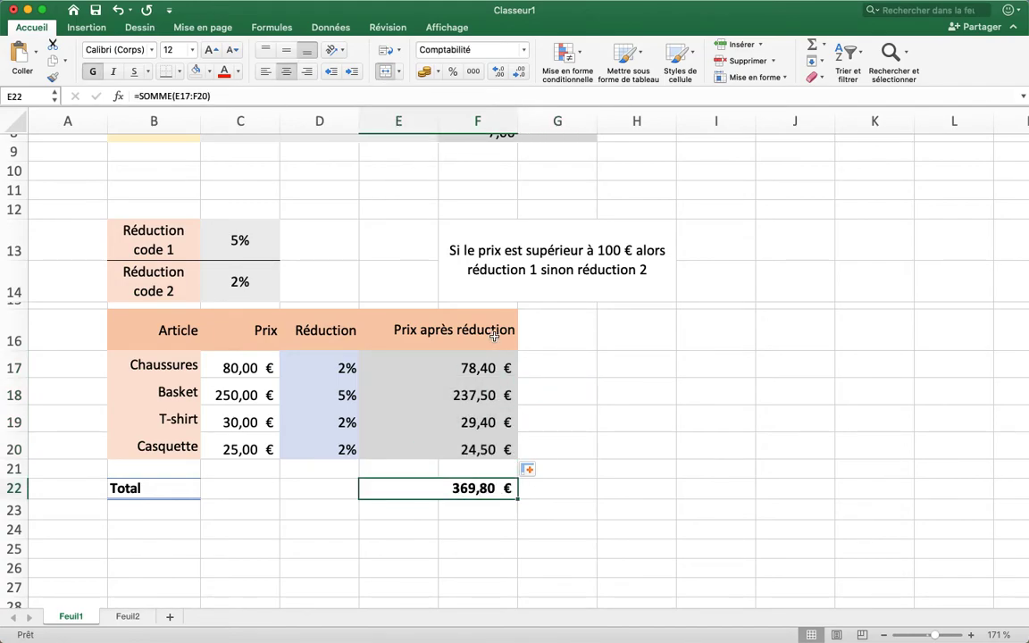
Start an SI formula in H17 that tests whether the Chaussures price is above 100 (C17>100)
scroll(493, 322, up, 3)
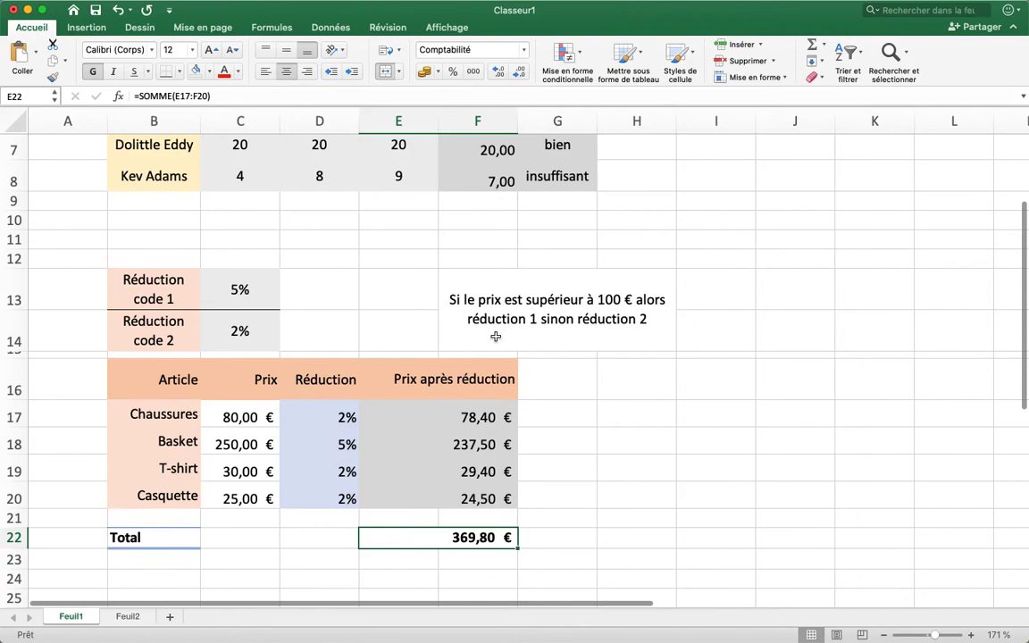
scroll(496, 336, down, 3)
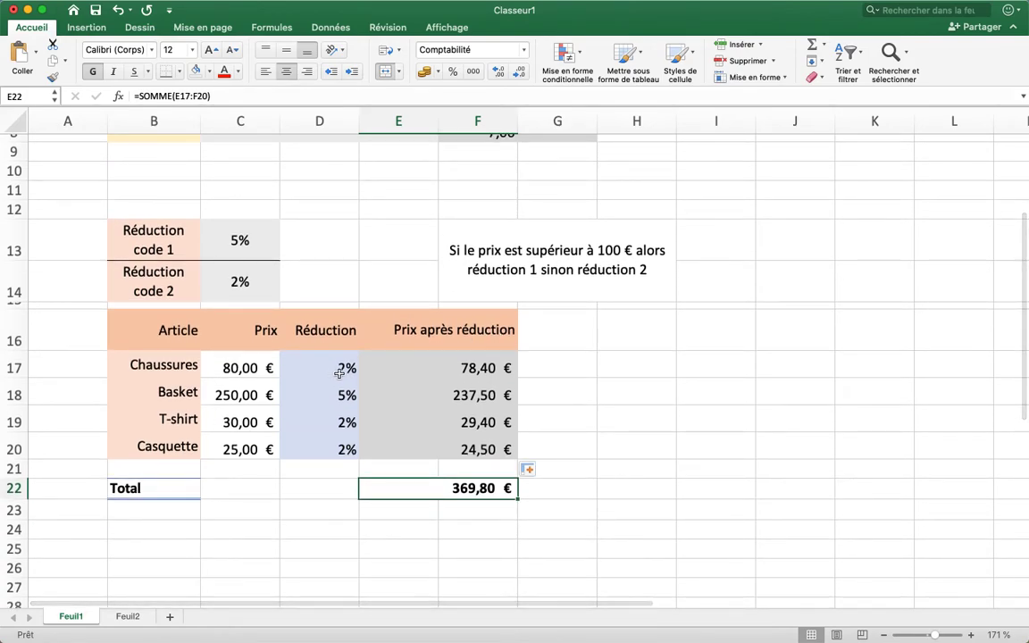
click(620, 363)
text(=si)
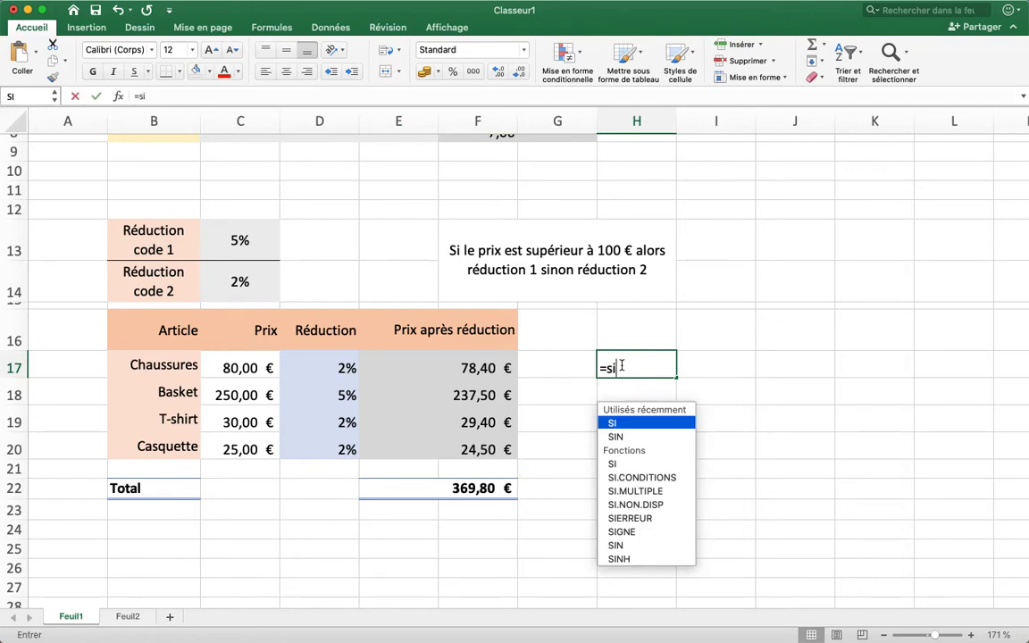
key(Tab)
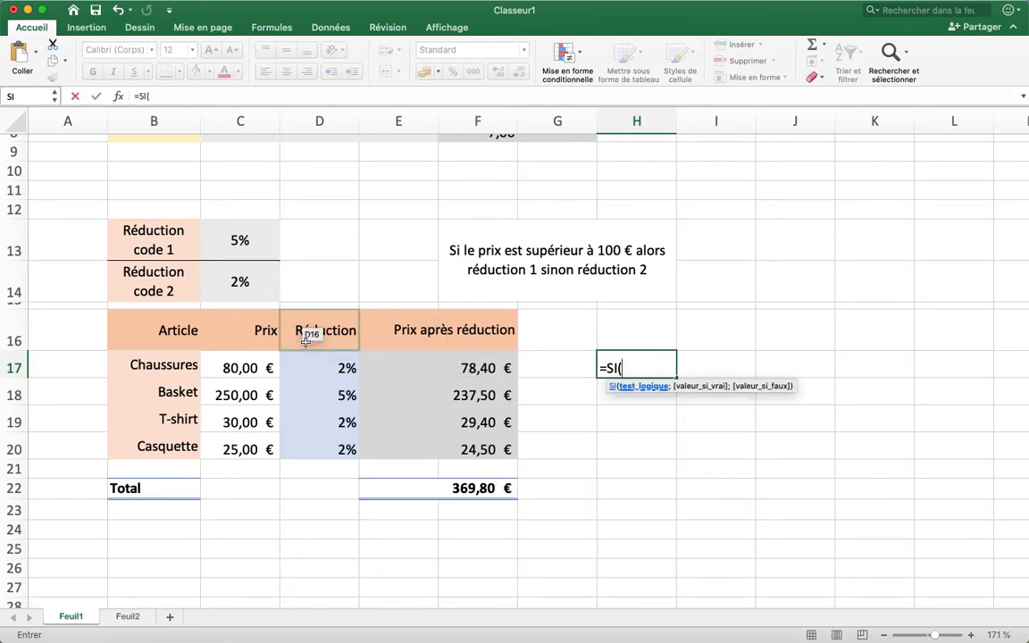
click(268, 366)
text(>100)
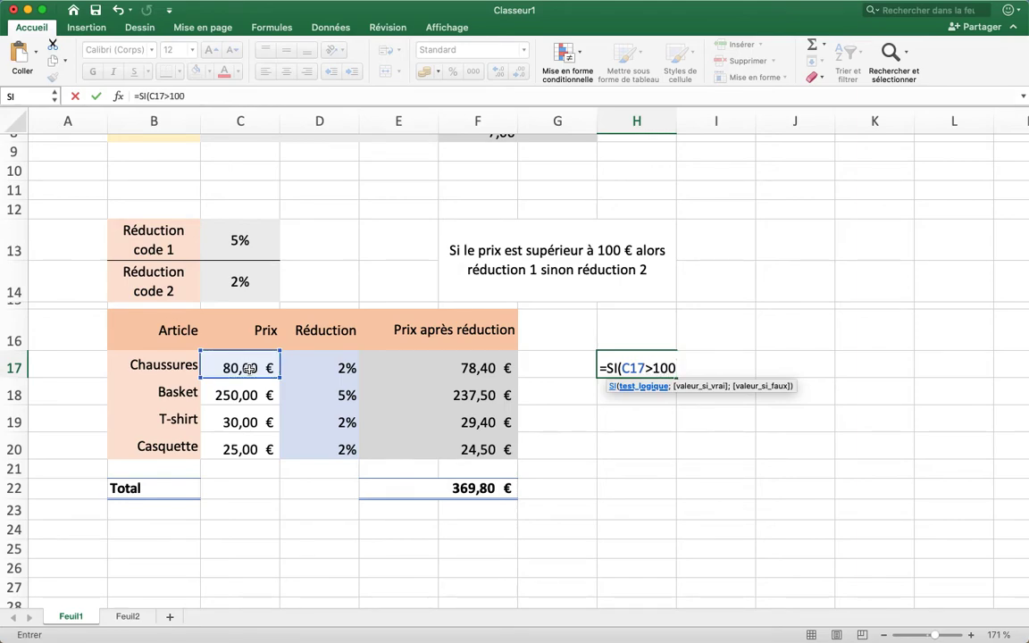
text(;)
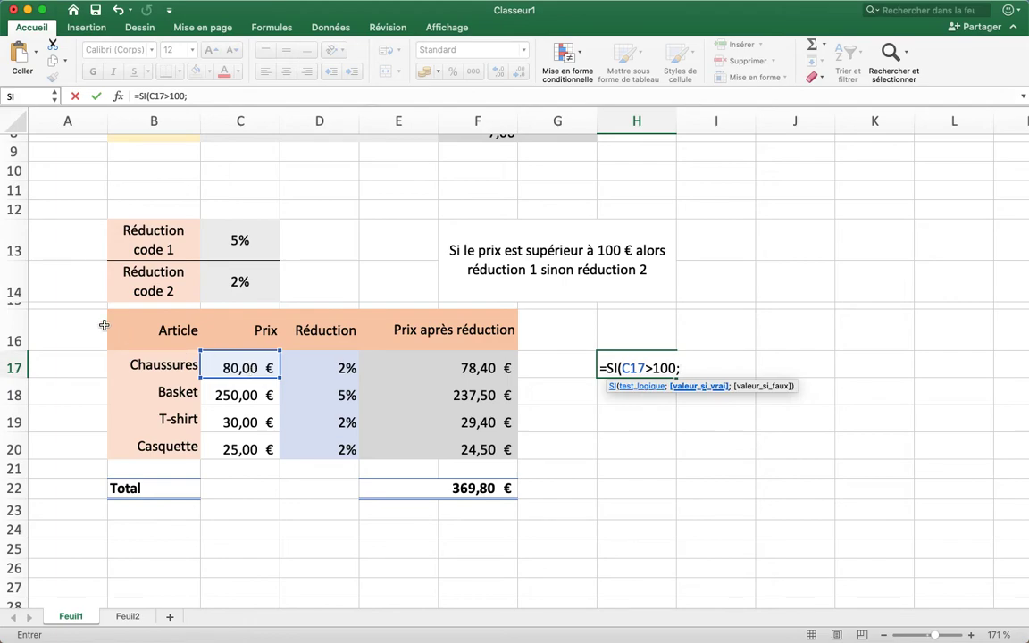
Add C17-C13*C17 as the value-if-true argument of the SI formula in H17
click(245, 363)
text(-)
click(231, 251)
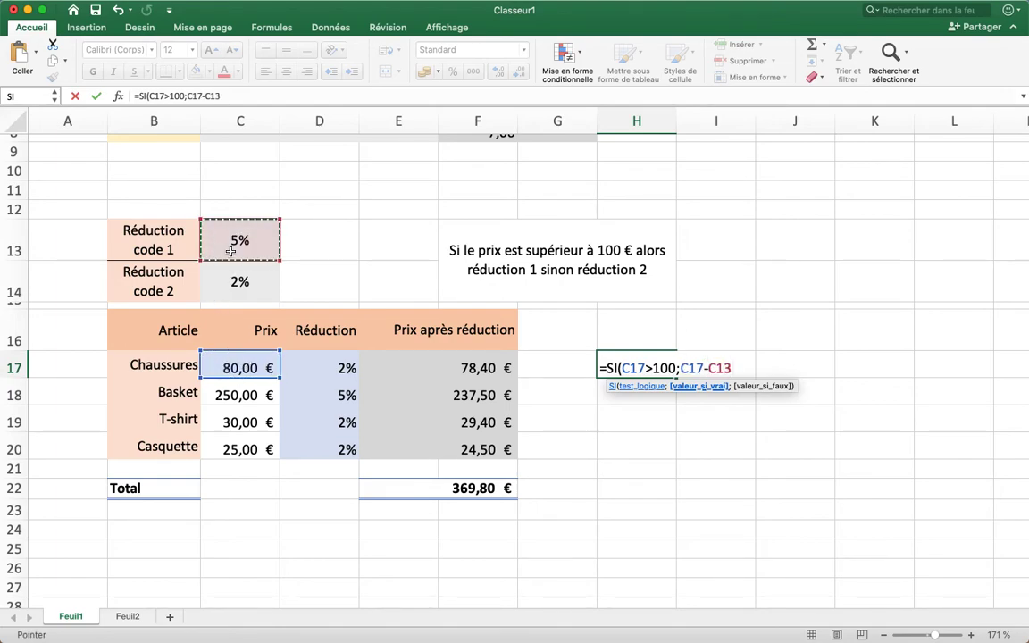
text(*)
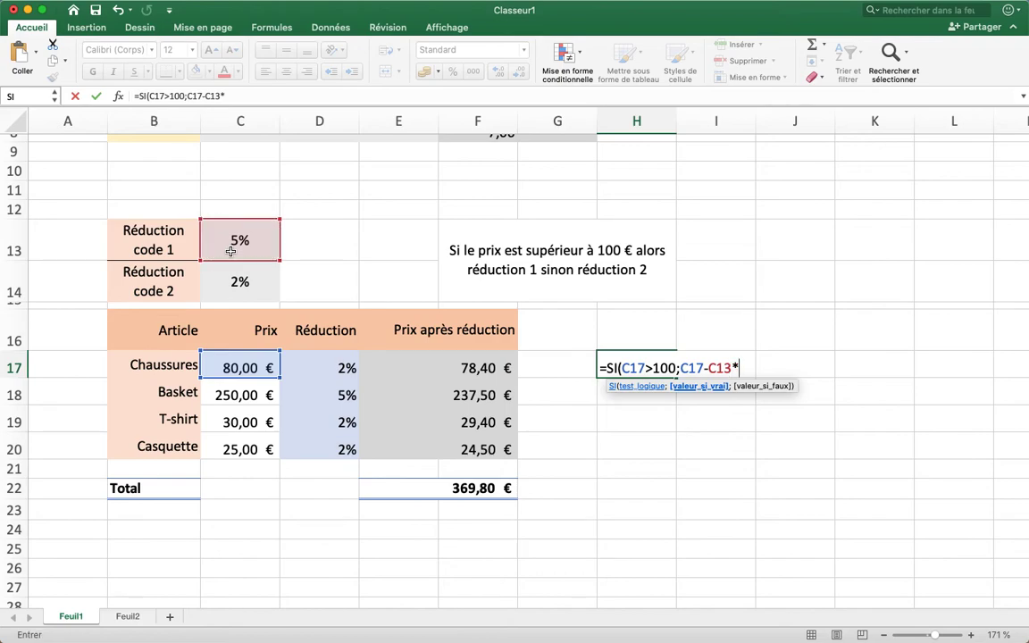
click(231, 360)
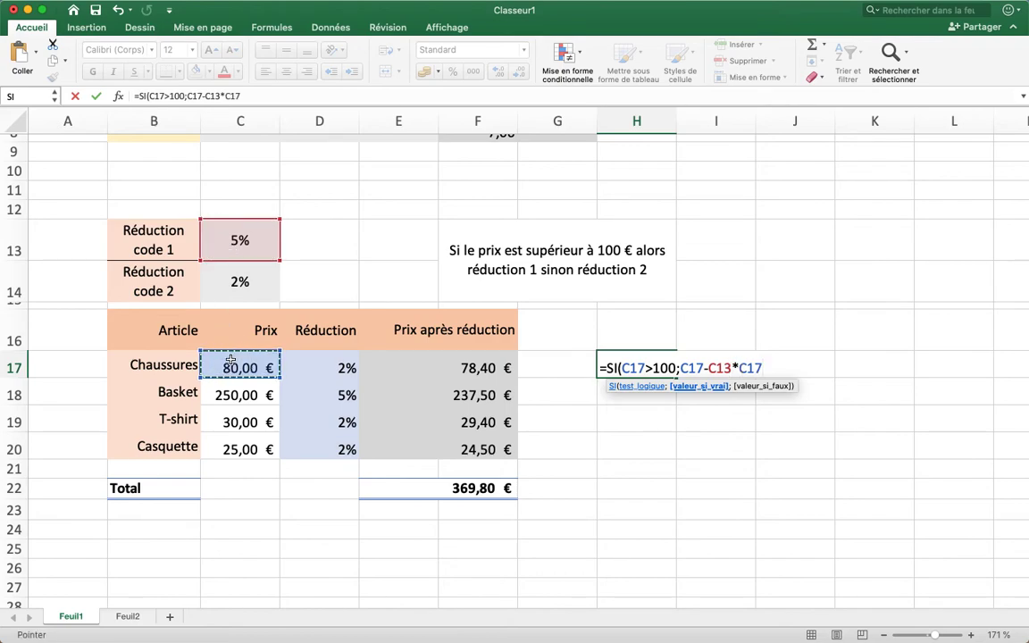
text(;)
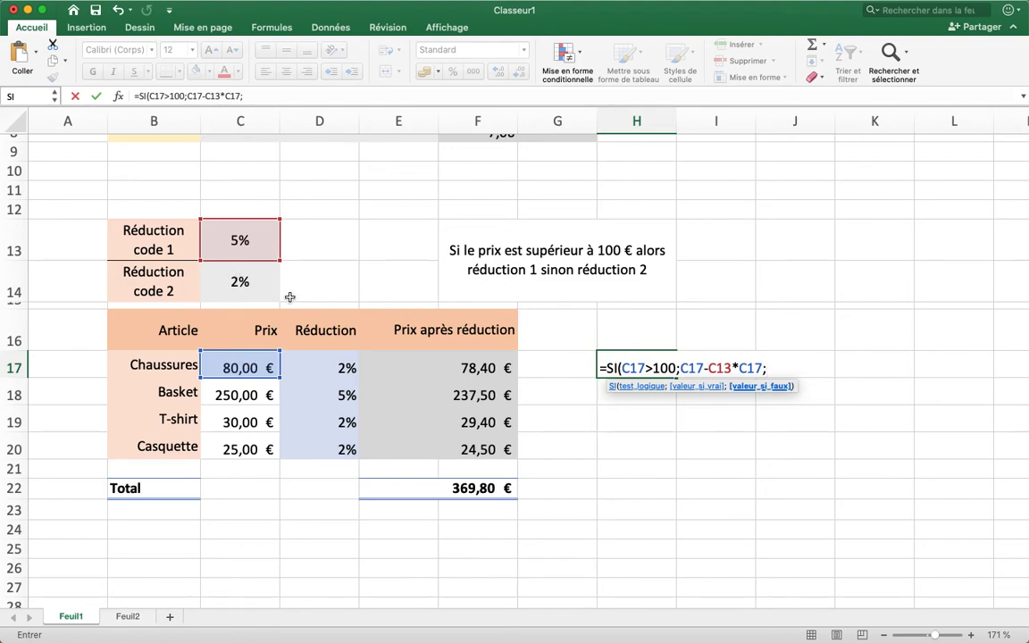
Add C17-C14*C17 as the value-if-false argument and complete the SI formula in H17
click(247, 368)
text(-)
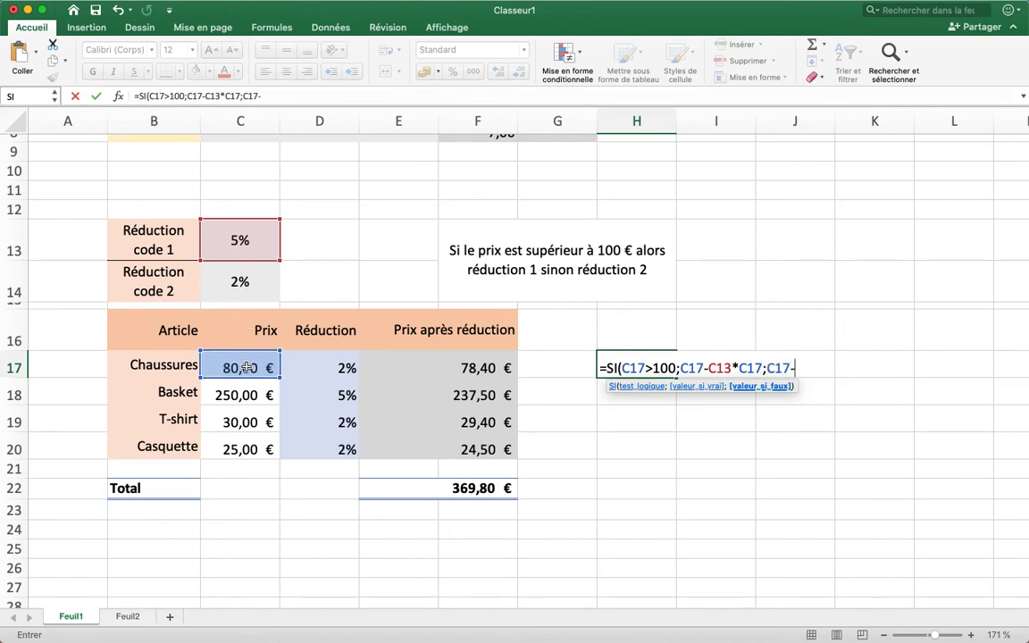
click(251, 284)
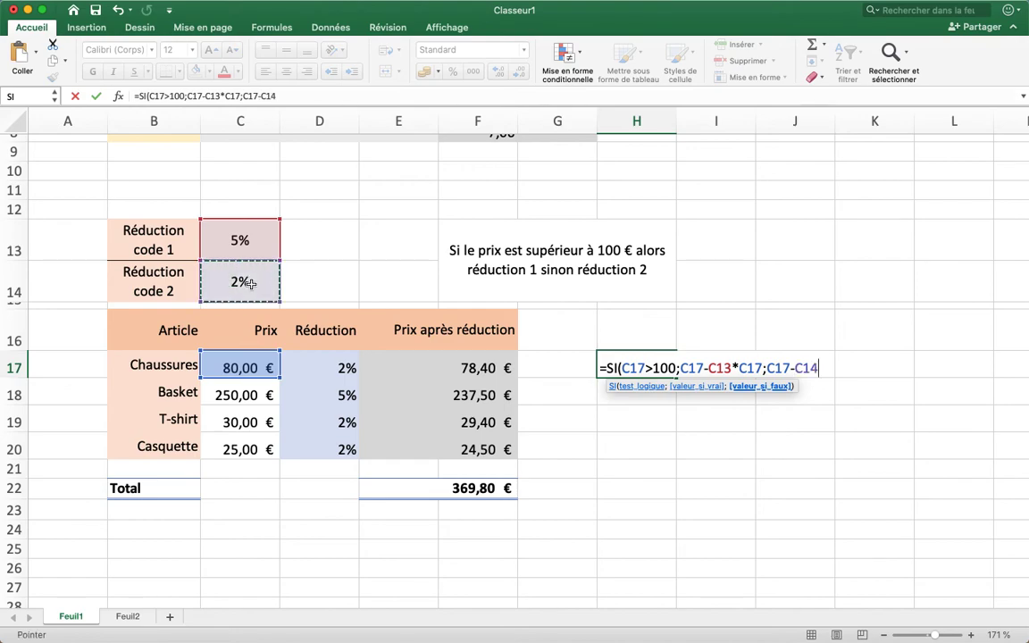
text(*)
click(241, 367)
text())
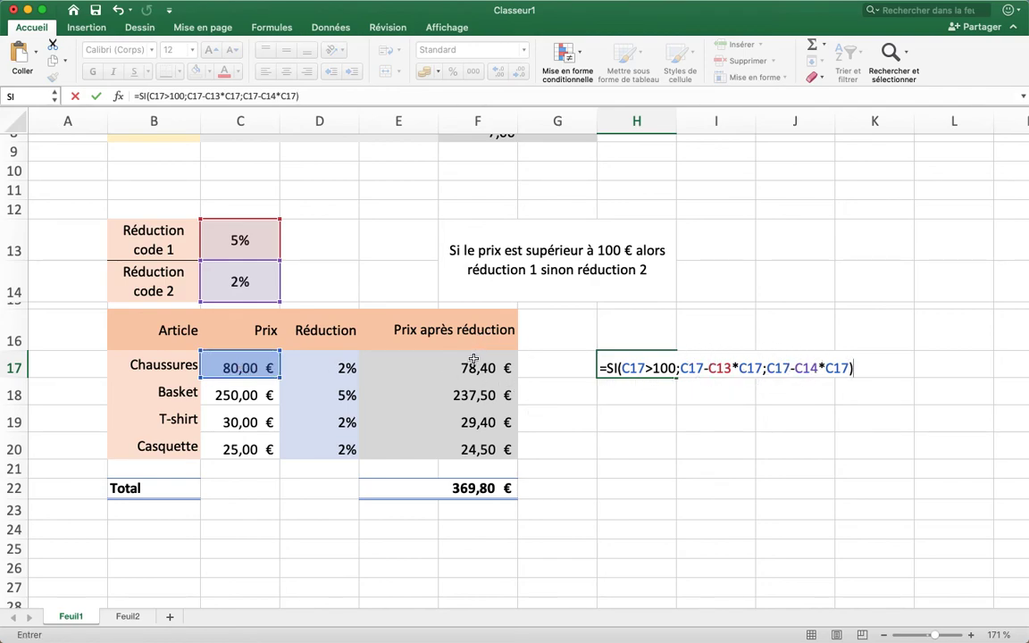
key(Return)
Make the C13 and C14 references in H17's SI formula absolute, as $C$13 and $C$14
click(606, 366)
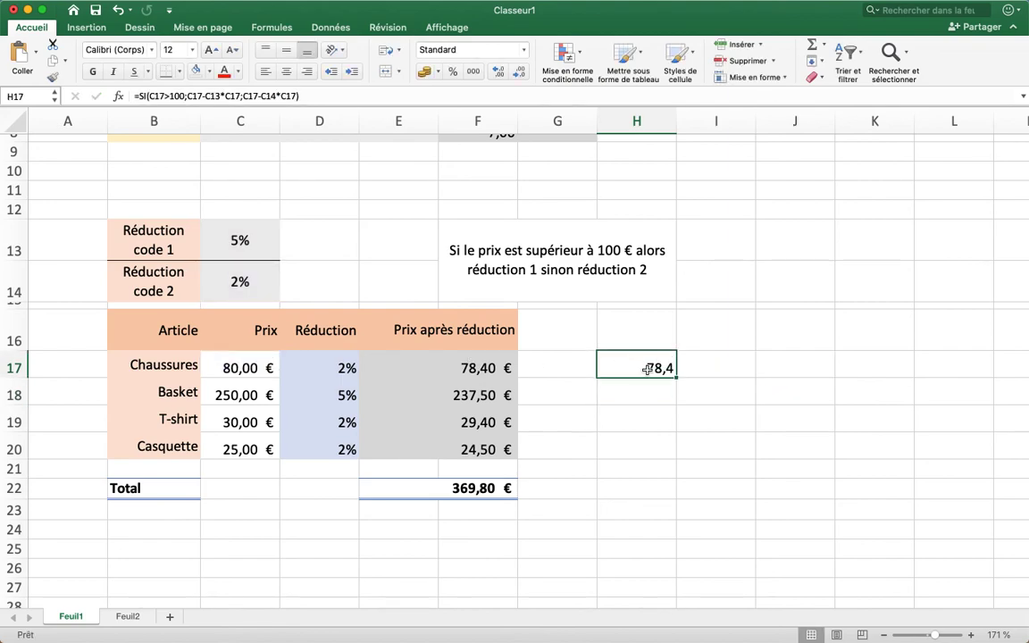
mouse_move(675, 376)
mouse_down()
mouse_move(675, 444)
mouse_move(676, 375)
mouse_up()
double_click(662, 364)
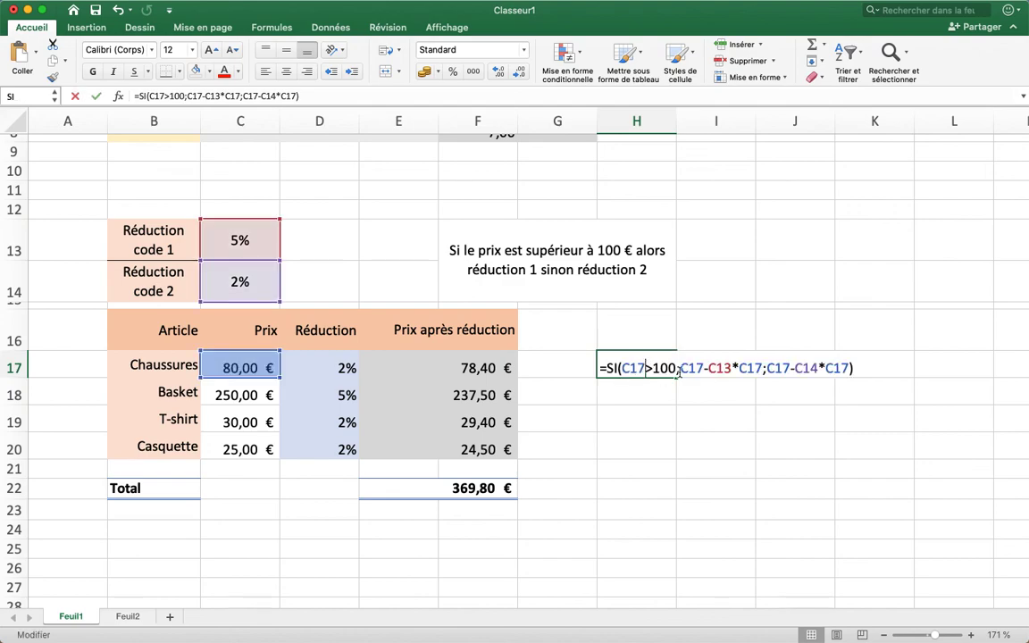
click(722, 368)
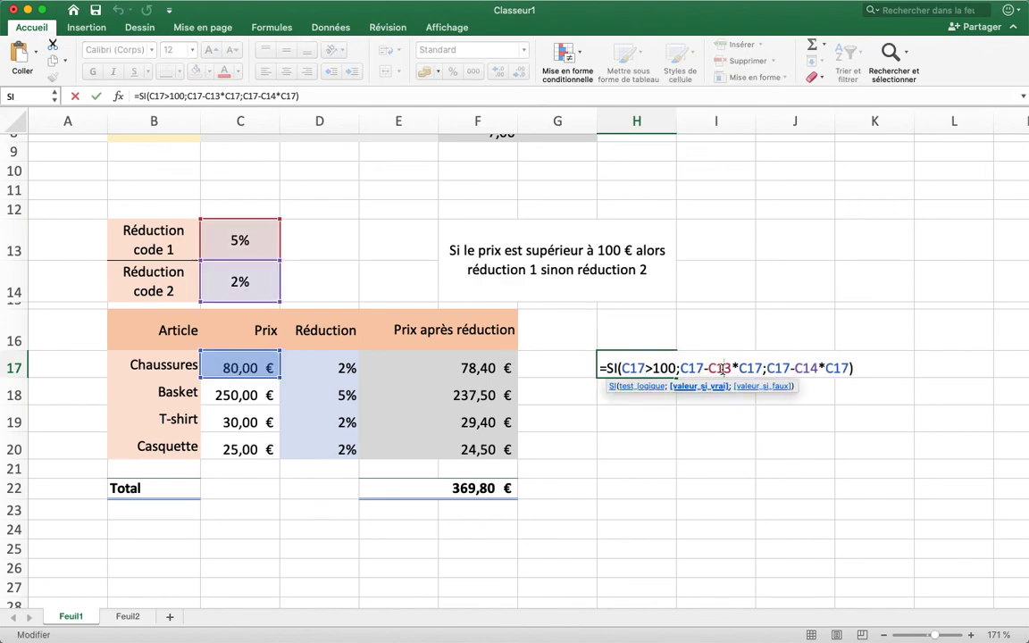
key(F4)
click(818, 369)
key(F4)
key(Return)
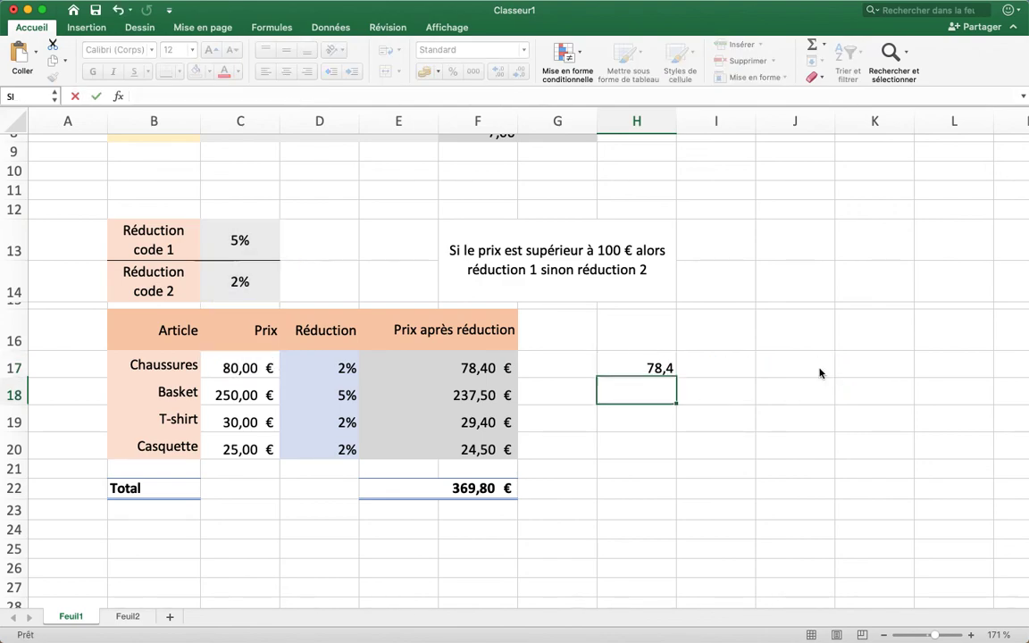
Fill the SI formula from H17 down to H20, then return to the student table at the sheet's beginning
click(616, 367)
drag(677, 376, 670, 460)
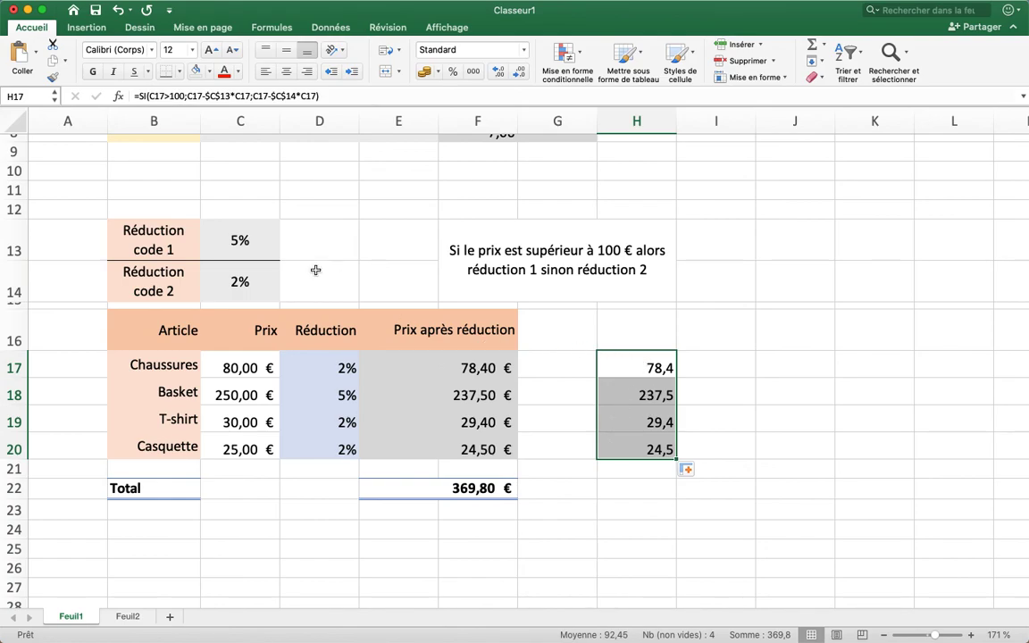
scroll(449, 256, up, 5)
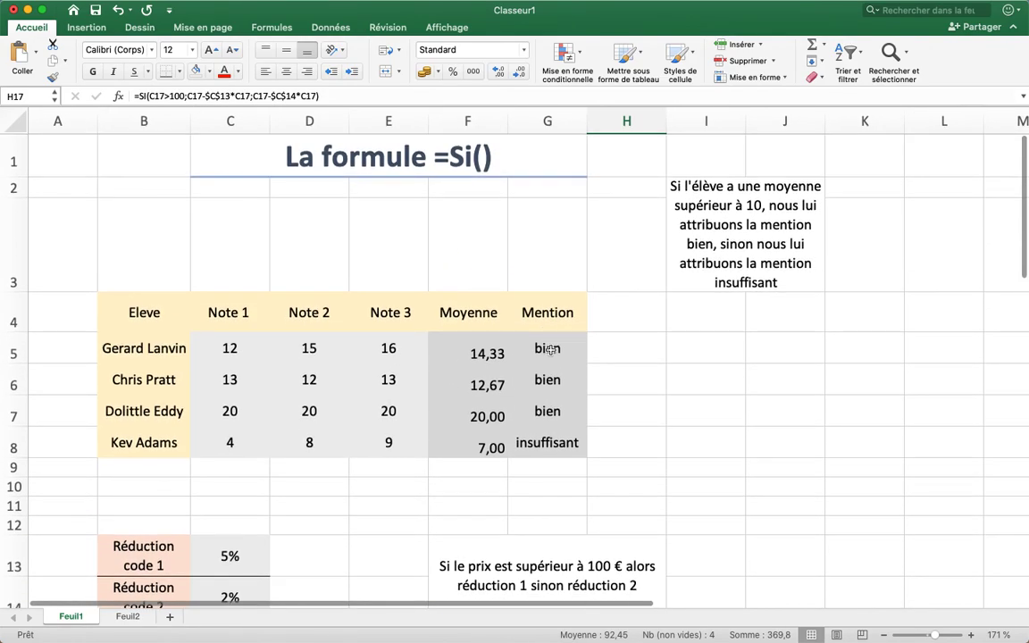